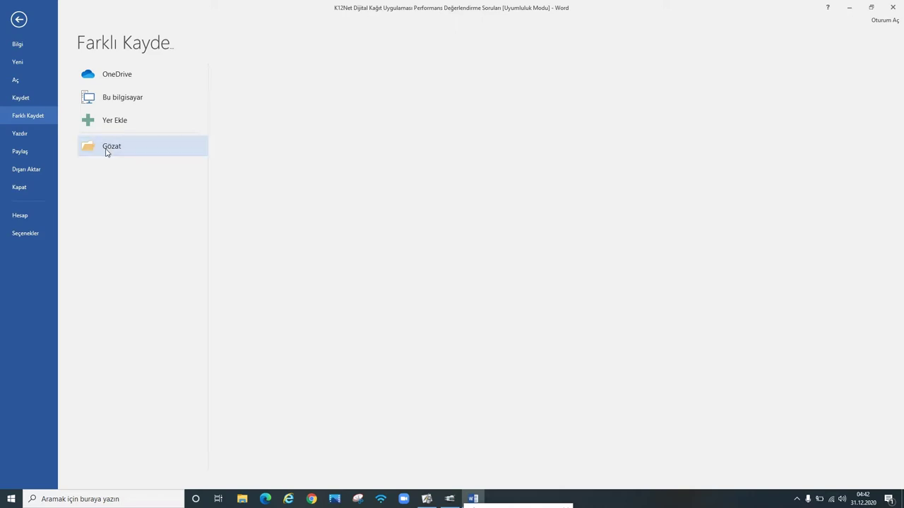
Step: Save a copy of the worksheet to the Desktop with file type PDF
{"action": "left_click", "coordinate": [106, 151]}
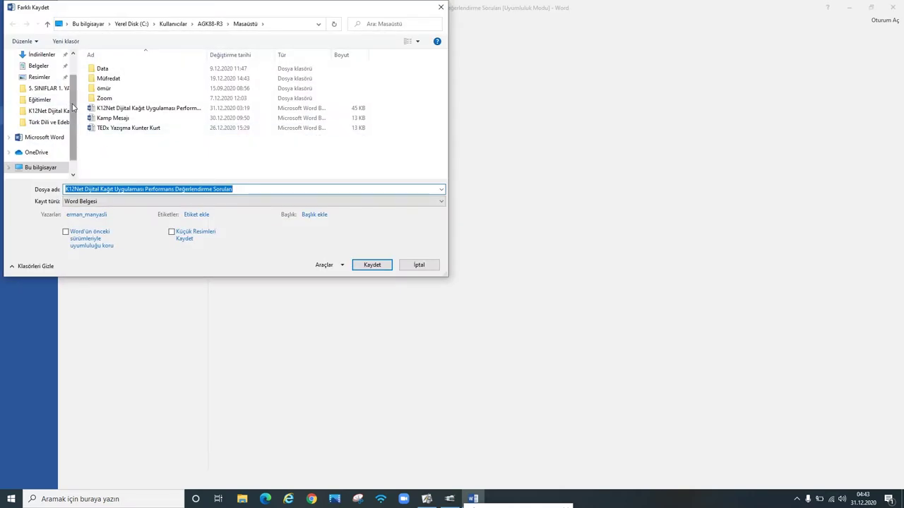
{"action": "scroll", "coordinate": [73, 107], "scroll_direction": "up", "scroll_amount": 1}
{"action": "left_click", "coordinate": [41, 75]}
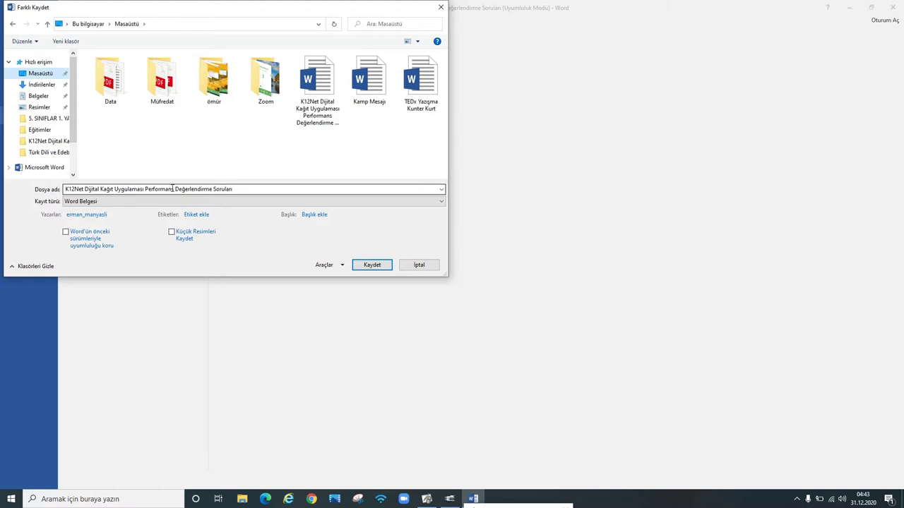
{"action": "left_click", "coordinate": [104, 202]}
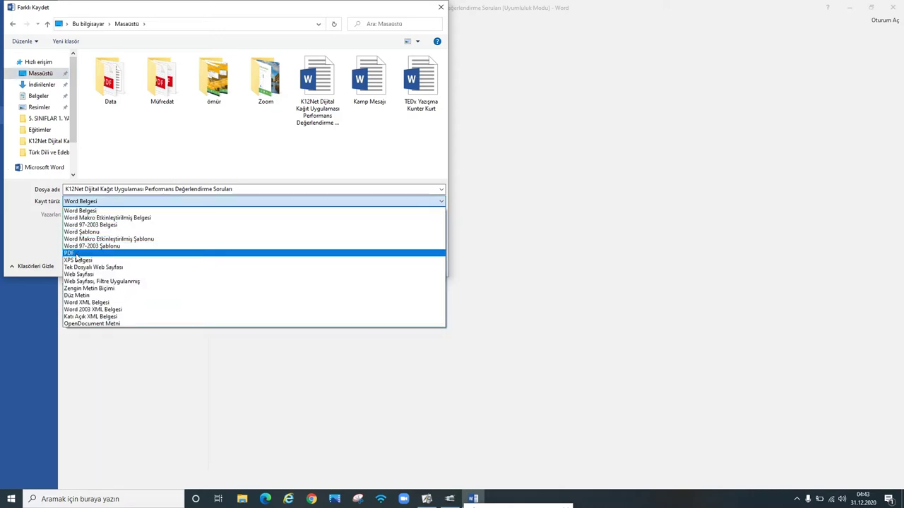
{"action": "left_click", "coordinate": [76, 255]}
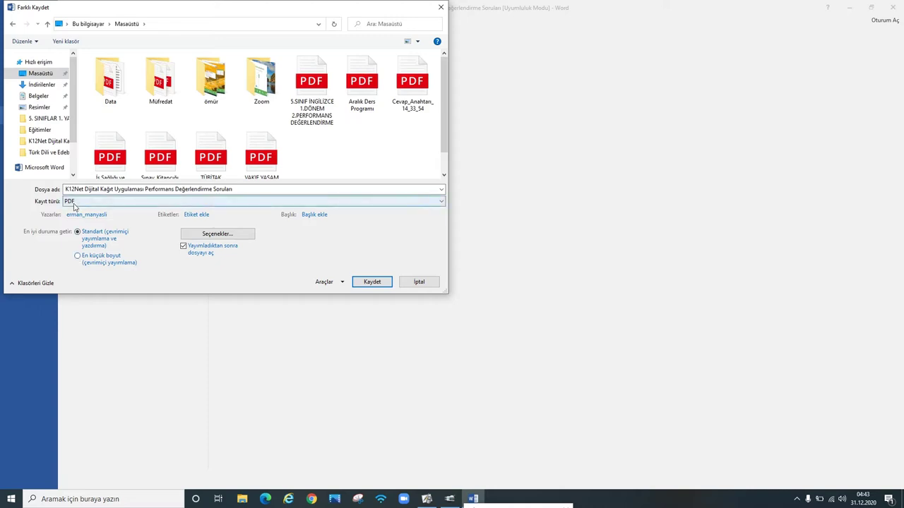
{"action": "left_click", "coordinate": [374, 282]}
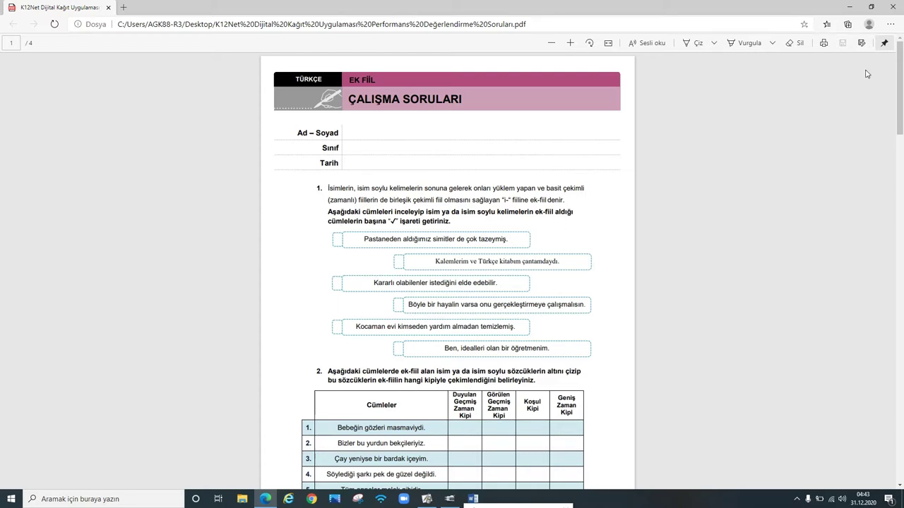
Step: Scroll through the PDF in Edge, then close both Edge and Word
{"action": "scroll", "coordinate": [539, 194], "scroll_direction": "down", "scroll_amount": 5}
{"action": "scroll", "coordinate": [540, 194], "scroll_direction": "down", "scroll_amount": 4}
{"action": "scroll", "coordinate": [540, 194], "scroll_direction": "up", "scroll_amount": 9}
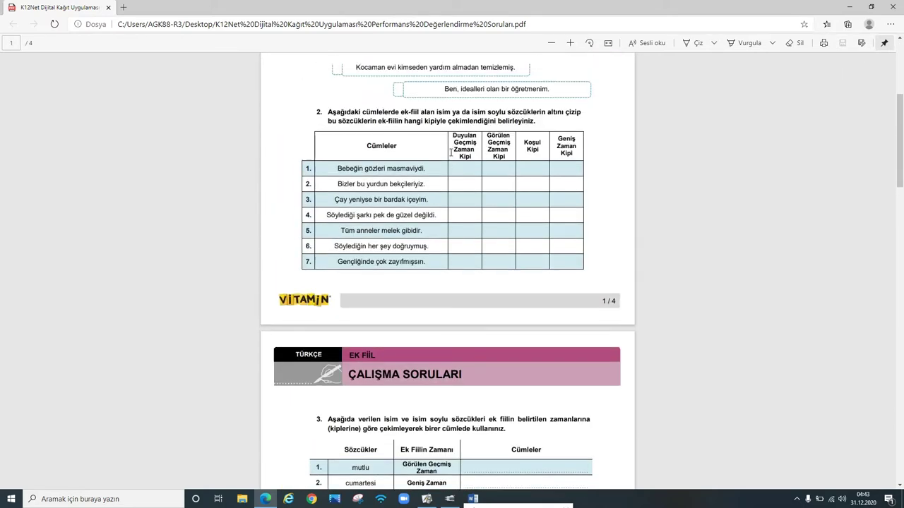
{"action": "left_click_drag", "start_coordinate": [390, 200], "coordinate": [469, 212]}
{"action": "left_click", "coordinate": [476, 229]}
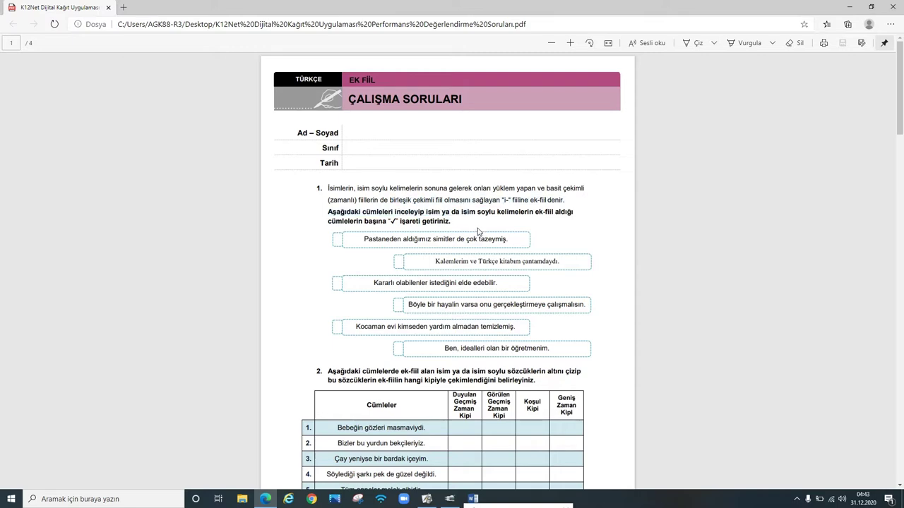
{"action": "left_click", "coordinate": [893, 6]}
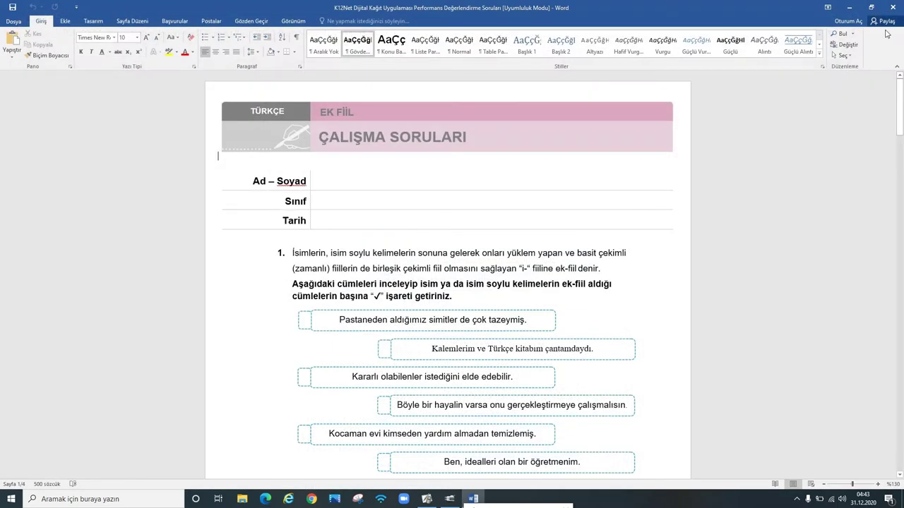
{"action": "left_click", "coordinate": [892, 7]}
Step: Move the PDF icon to the desktop centre, reopen it and scroll through its pages
{"action": "left_click_drag", "start_coordinate": [200, 71], "coordinate": [414, 213]}
{"action": "left_click", "coordinate": [304, 208]}
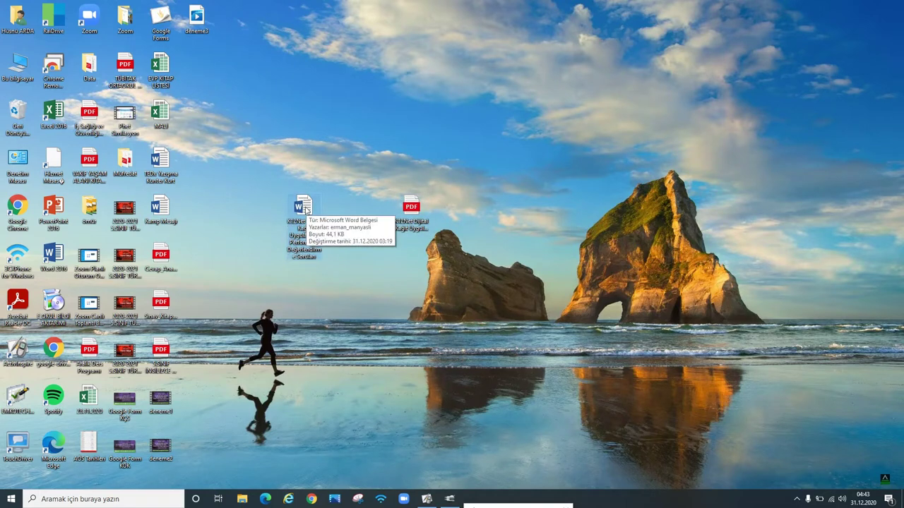
{"action": "left_click", "coordinate": [417, 223]}
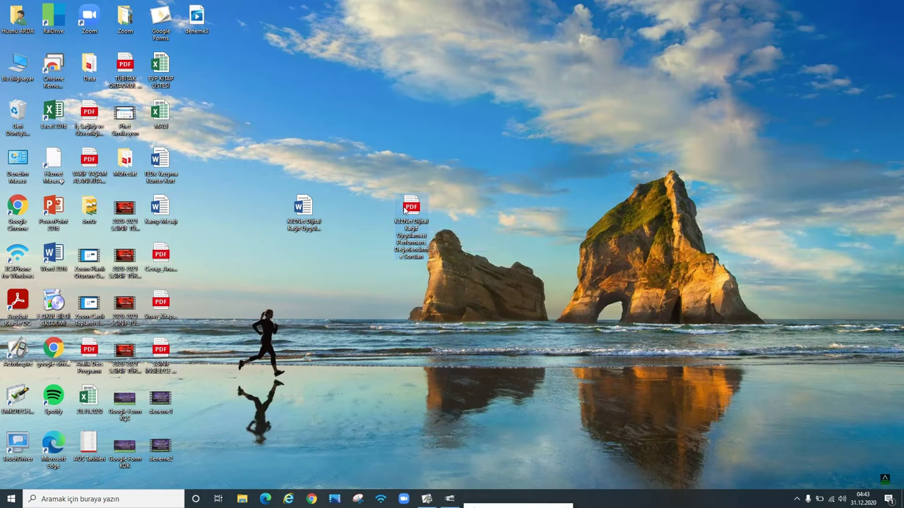
{"action": "double_click", "coordinate": [408, 206]}
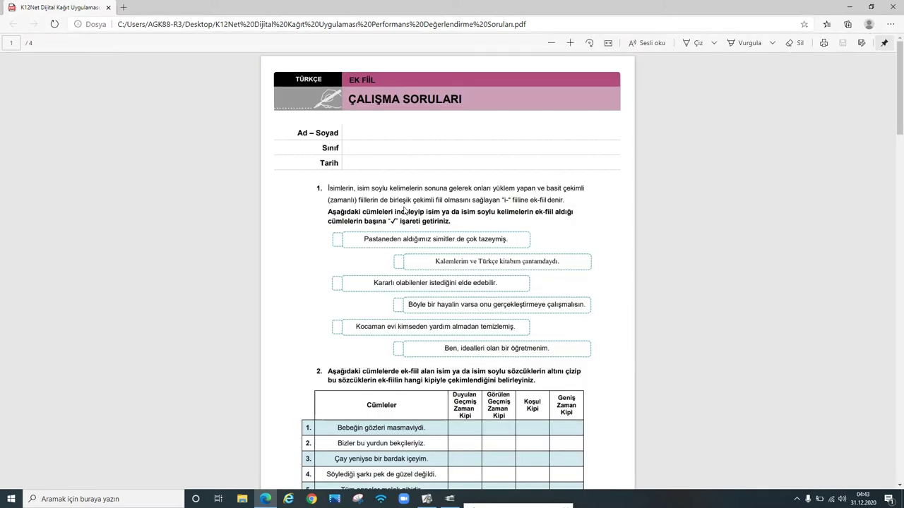
{"action": "scroll", "coordinate": [406, 209], "scroll_direction": "down", "scroll_amount": 2}
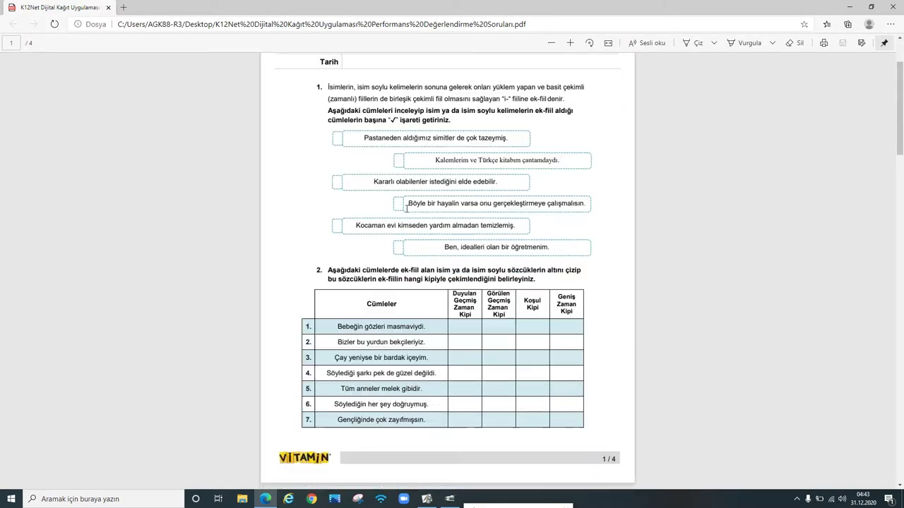
{"action": "scroll", "coordinate": [406, 209], "scroll_direction": "down", "scroll_amount": 20}
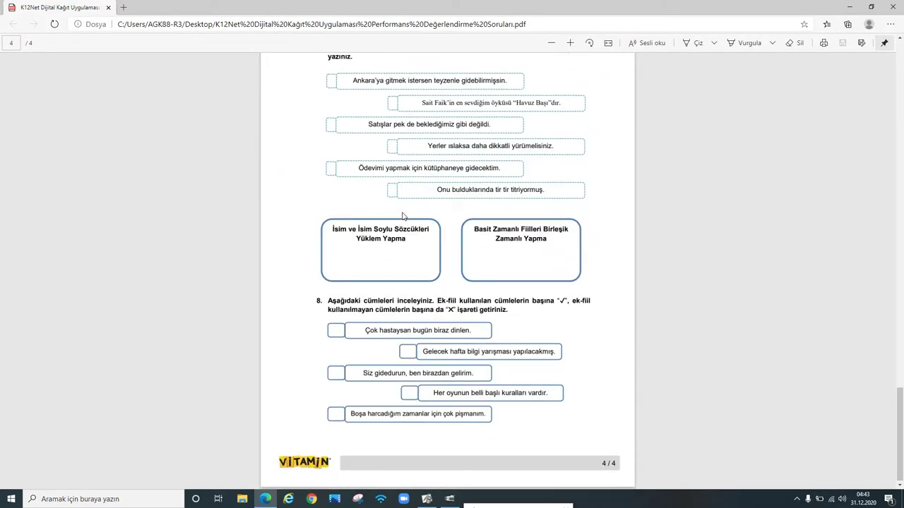
{"action": "scroll", "coordinate": [403, 216], "scroll_direction": "up", "scroll_amount": 20}
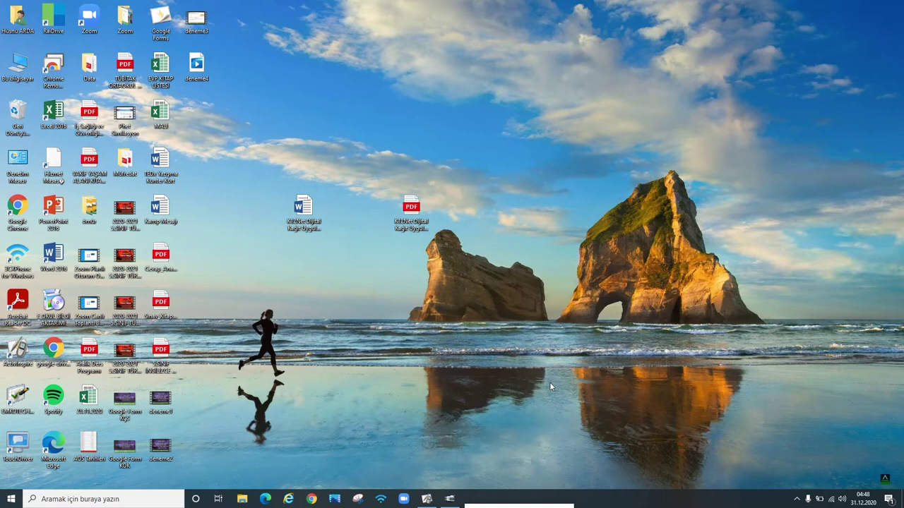
Step: Log in to k12net from the Chrome bookmark, enter Öğretmen Portalı, and go to Ödevler
{"action": "left_click", "coordinate": [313, 499]}
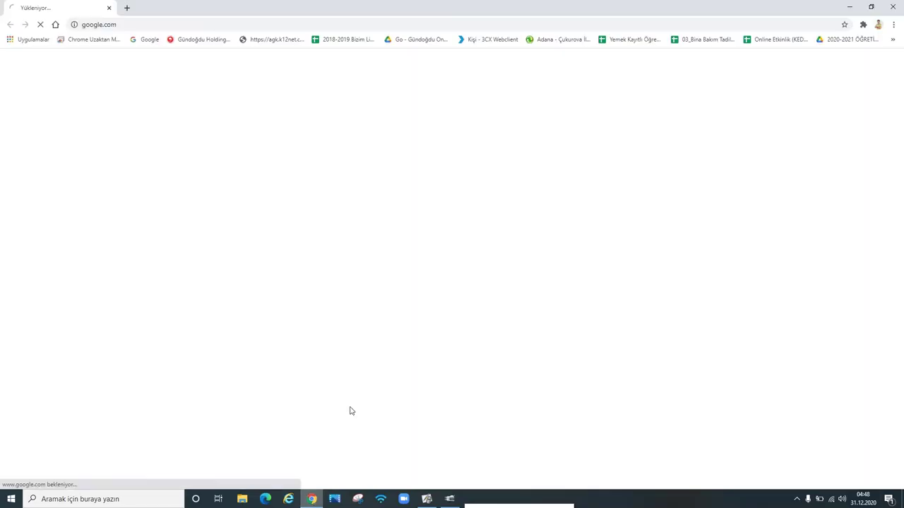
{"action": "left_click", "coordinate": [266, 40]}
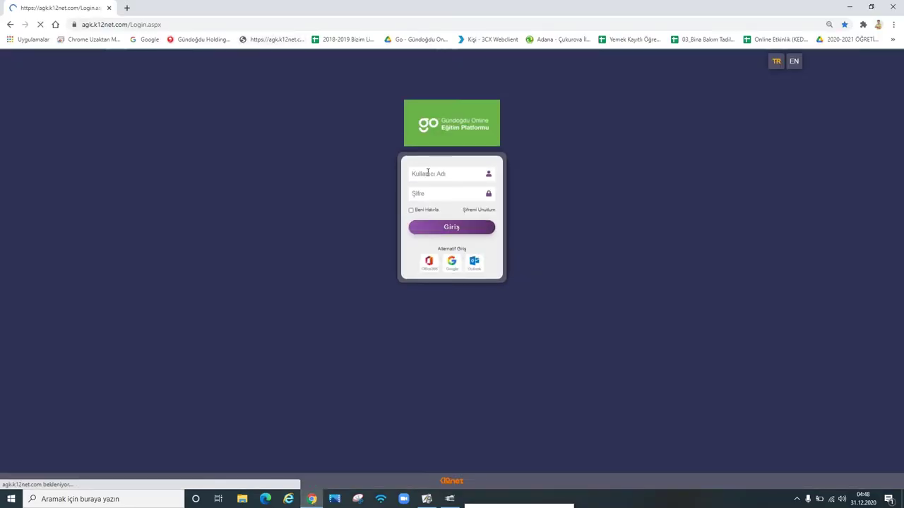
{"action": "left_click", "coordinate": [427, 173]}
{"action": "left_click", "coordinate": [432, 211]}
{"action": "left_click", "coordinate": [430, 194]}
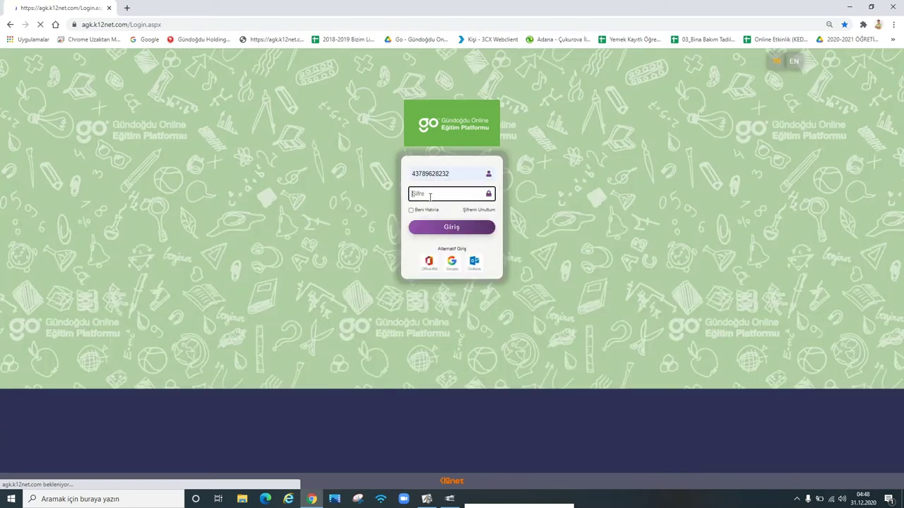
{"action": "type", "text": "1"}
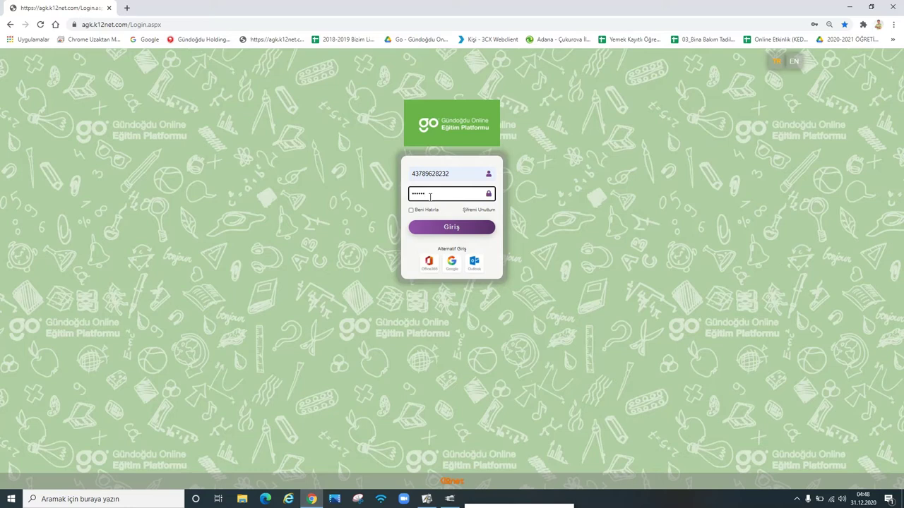
{"action": "left_click", "coordinate": [444, 221]}
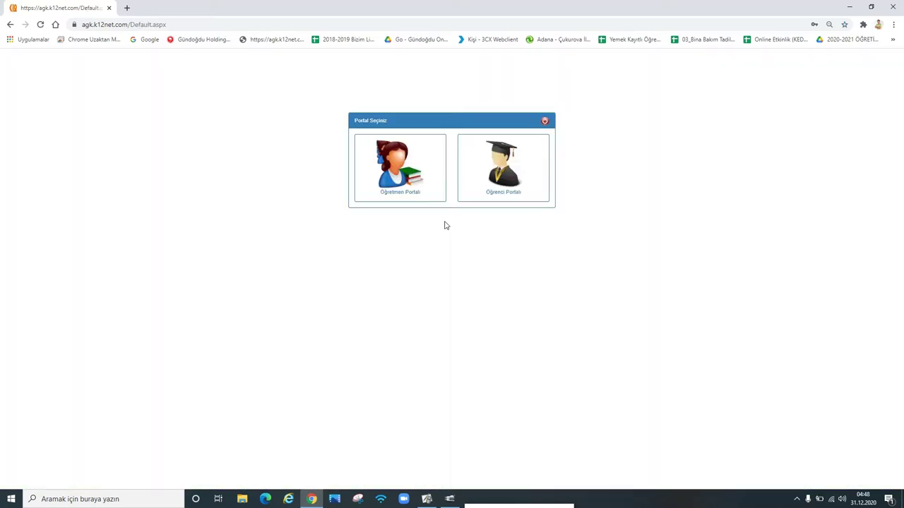
{"action": "left_click", "coordinate": [394, 198]}
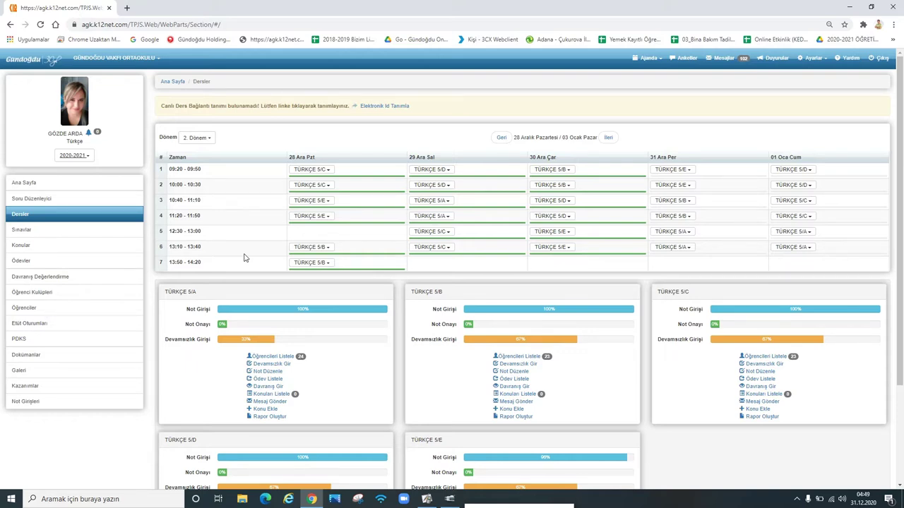
{"action": "left_click", "coordinate": [20, 261]}
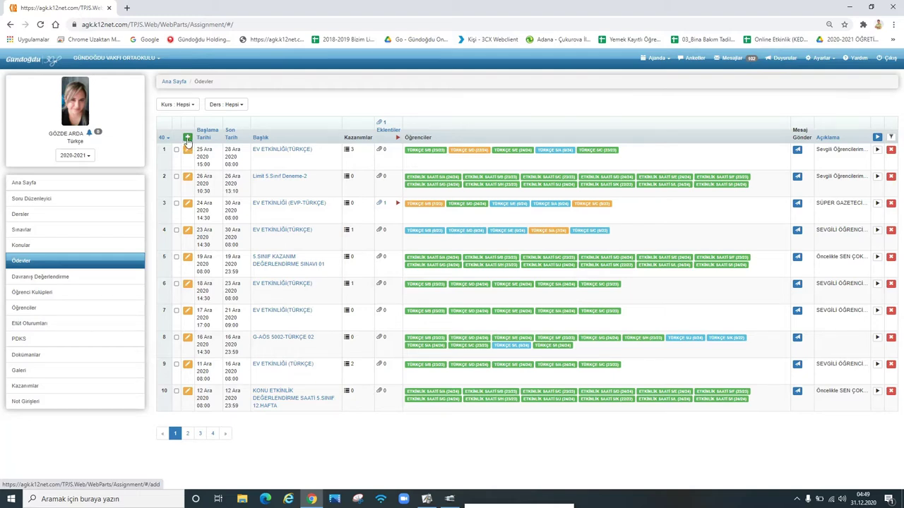
Step: Create a new assignment titled 'Dijital Kağıt Uygulaması' with description 'Başarılar dilerim'
{"action": "left_click", "coordinate": [187, 138]}
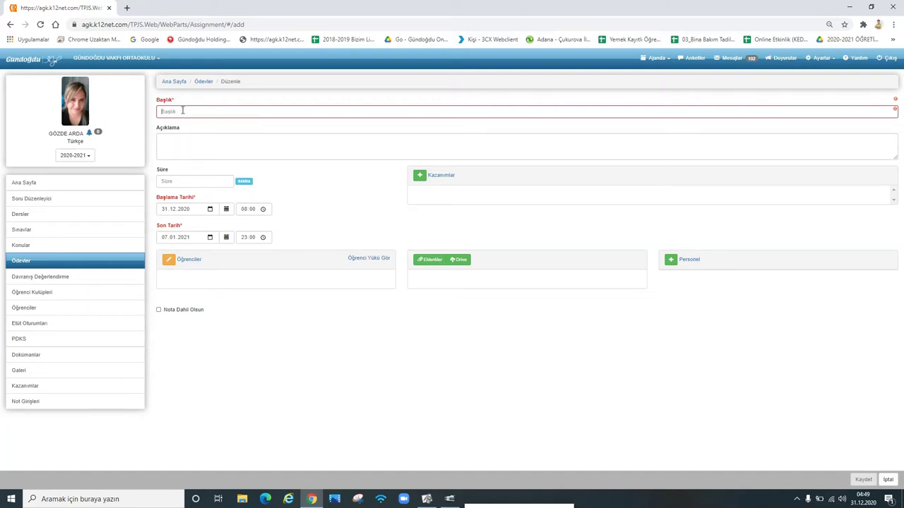
{"action": "left_click", "coordinate": [182, 110]}
{"action": "type", "text": "D"}
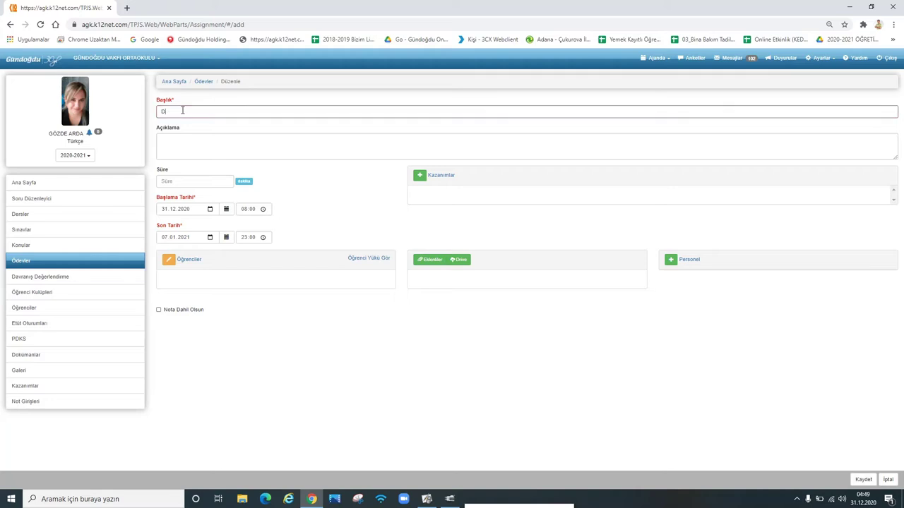
{"action": "type", "text": "iji"}
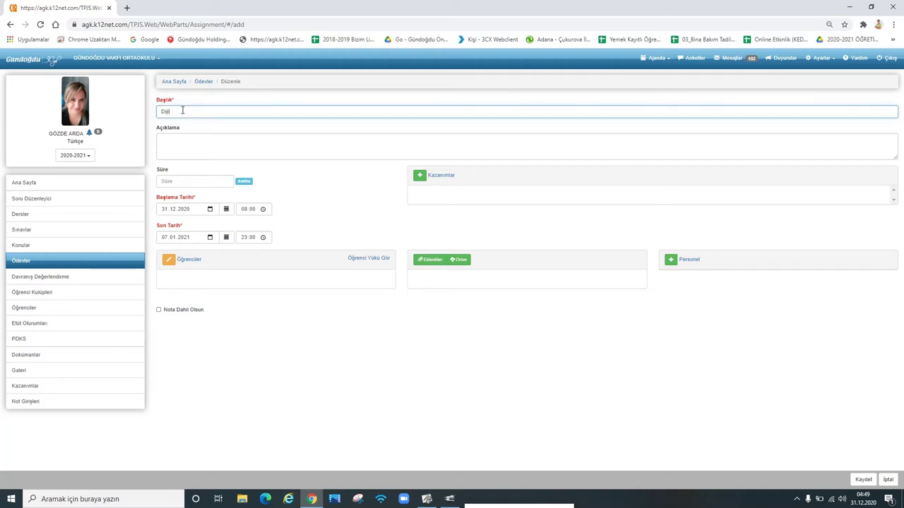
{"action": "type", "text": "tal Kalıt Uygulaması"}
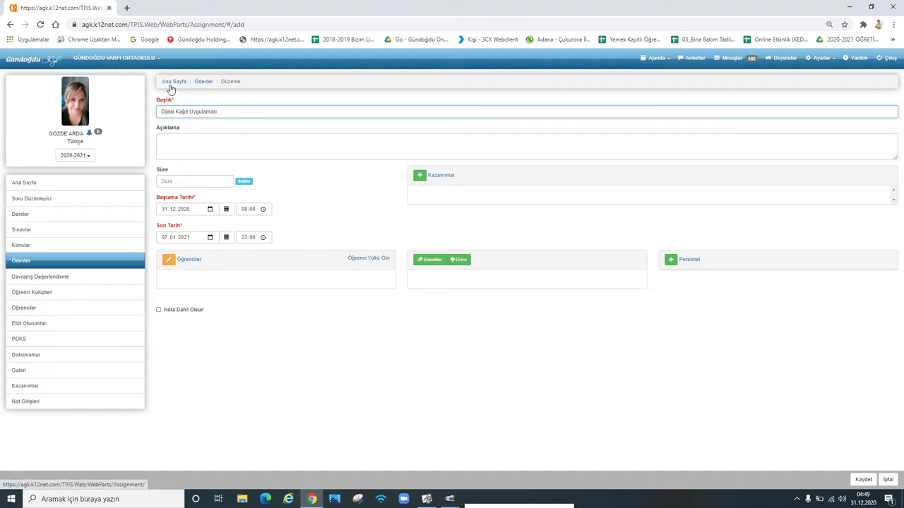
{"action": "left_click", "coordinate": [175, 143]}
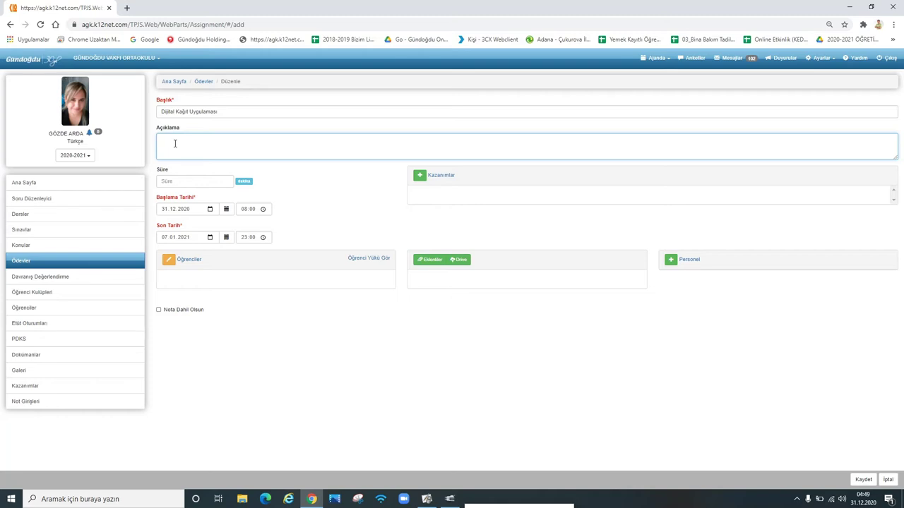
{"action": "type", "text": "Başarılar dilerim."}
Step: Set the start date to 01.01.2021 with start time 14:30
{"action": "left_click", "coordinate": [226, 209]}
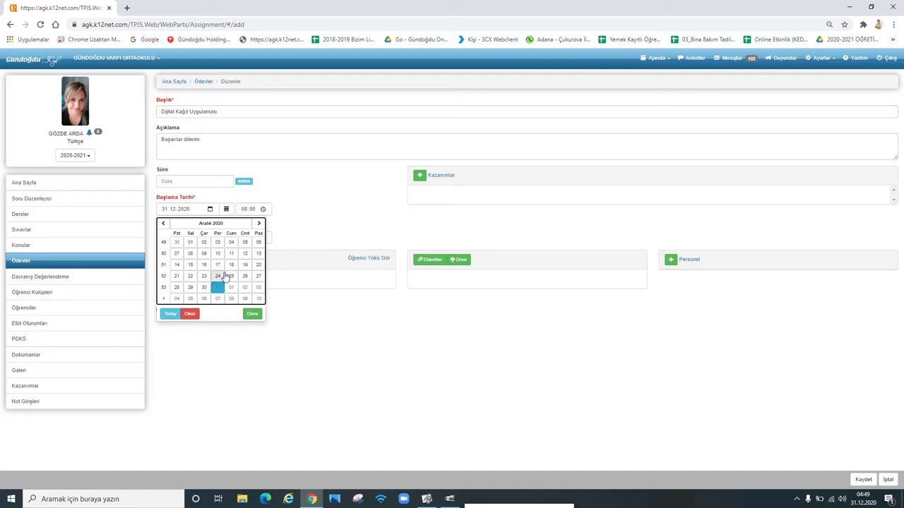
{"action": "left_click", "coordinate": [258, 223]}
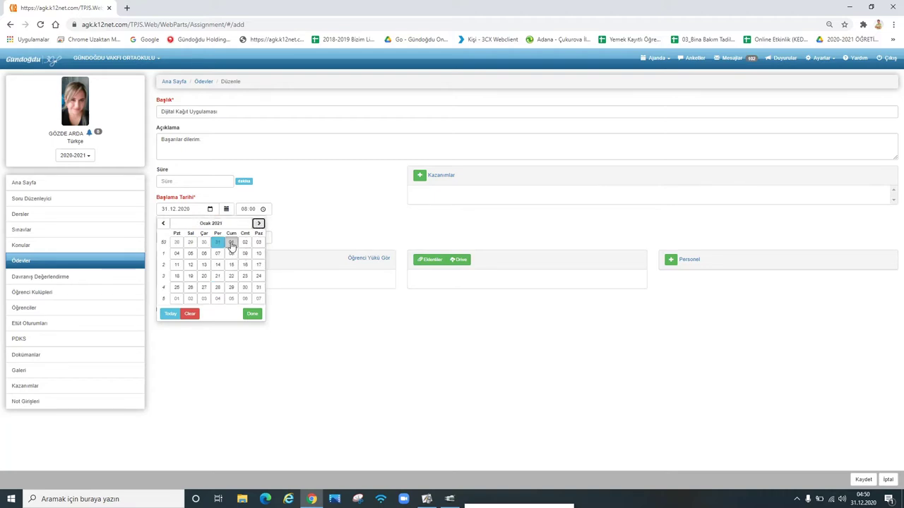
{"action": "left_click", "coordinate": [232, 243]}
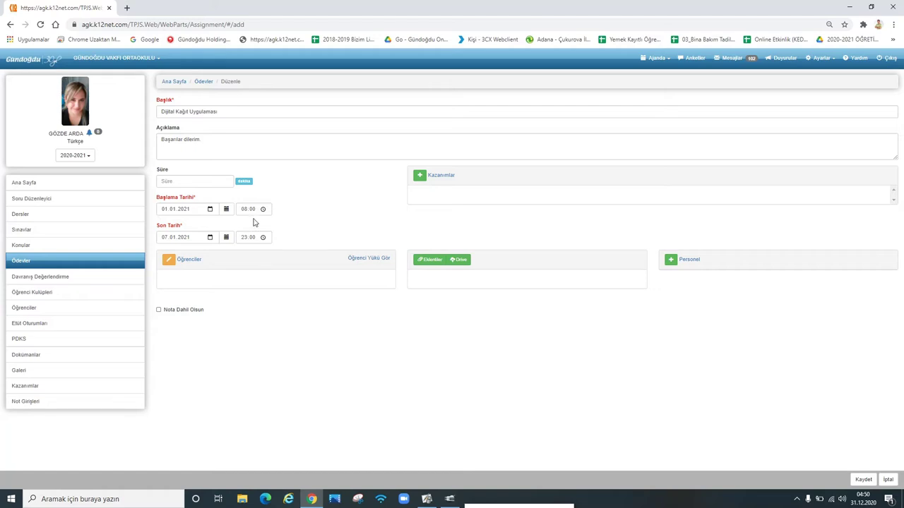
{"action": "left_click", "coordinate": [251, 210]}
{"action": "left_click", "coordinate": [244, 211]}
{"action": "type", "text": "14:30"}
Step: Set the due date to 01.01.2021 with due time 17:00
{"action": "left_click", "coordinate": [226, 238]}
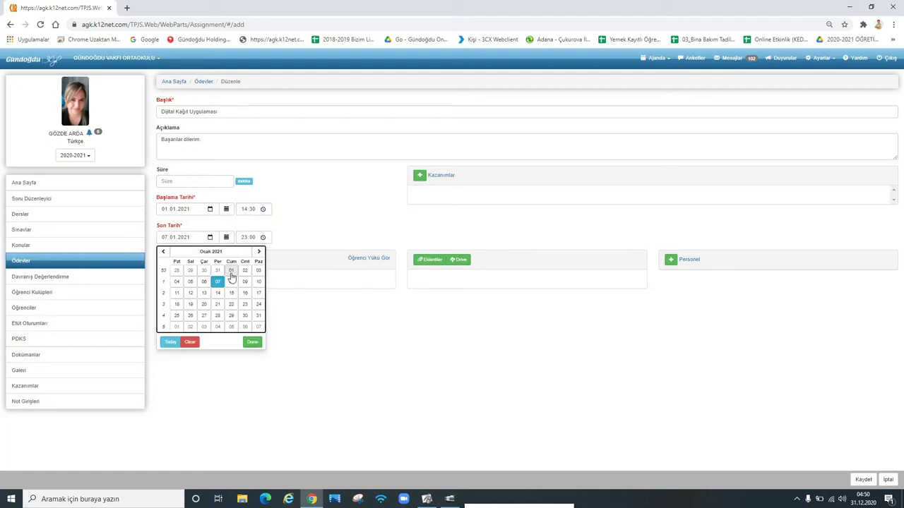
{"action": "left_click", "coordinate": [231, 271]}
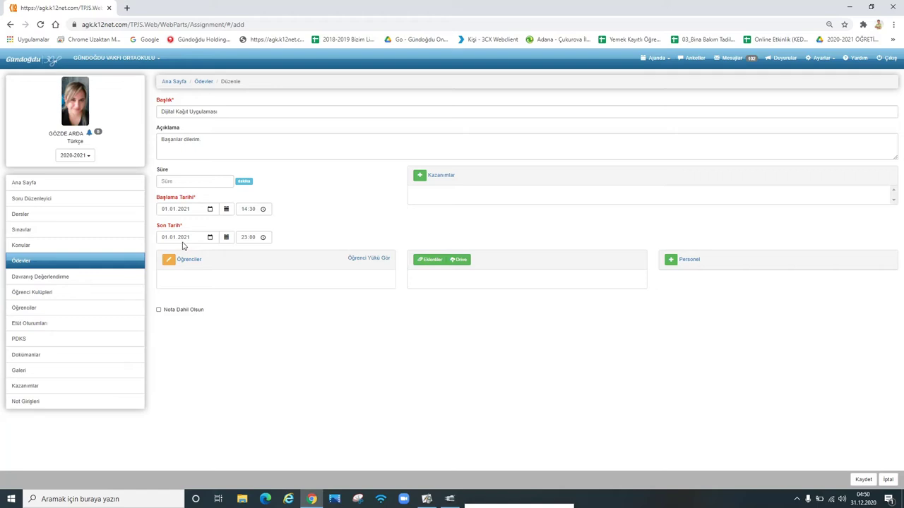
{"action": "left_click", "coordinate": [250, 237]}
{"action": "left_click", "coordinate": [243, 238]}
{"action": "key", "text": "Tab"}
{"action": "left_click", "coordinate": [331, 230]}
Step: Enter 30 (dakika) in the Süre field
{"action": "left_click", "coordinate": [175, 180]}
{"action": "type", "text": "30"}
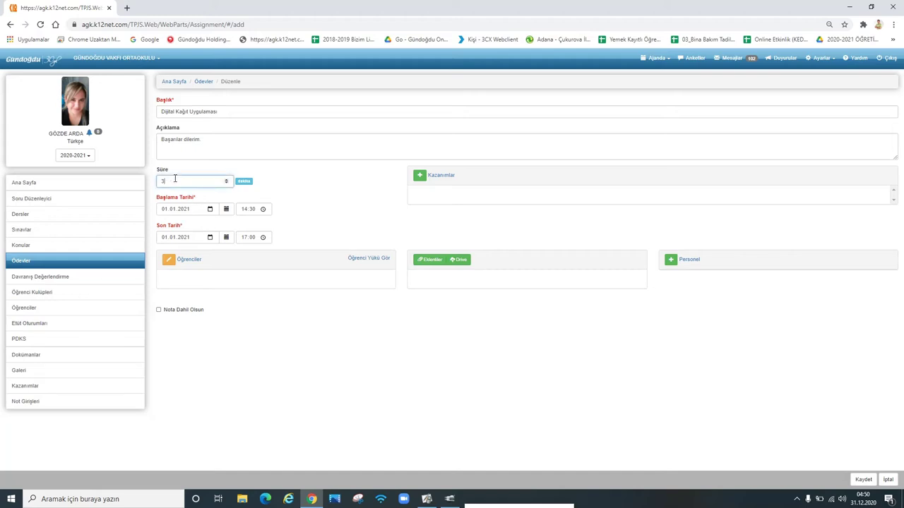
{"action": "left_click", "coordinate": [331, 194]}
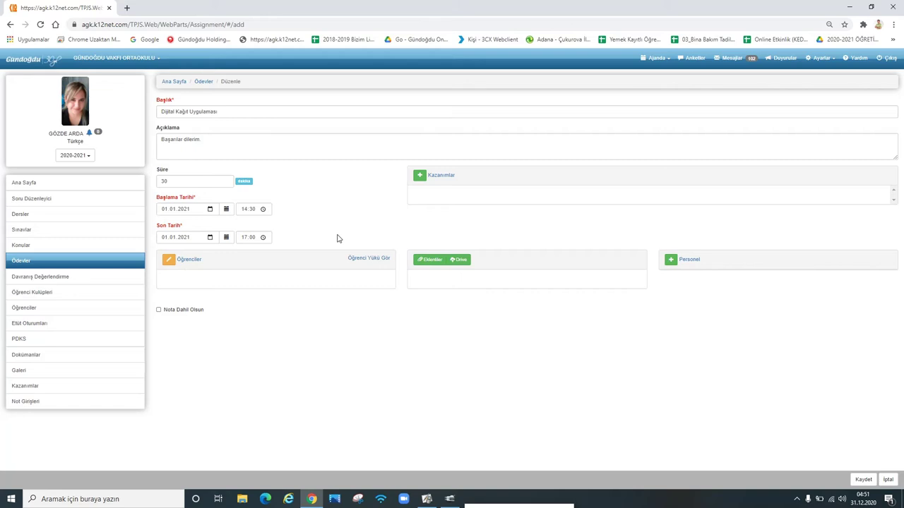
Step: Tick one class 5/A student in the Öğrenciler list and confirm with Tamam
{"action": "left_click", "coordinate": [170, 263]}
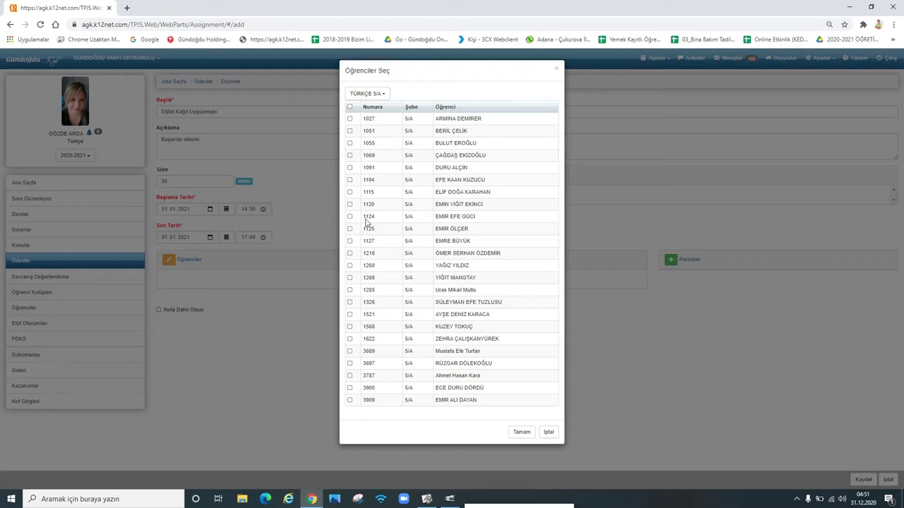
{"action": "left_click", "coordinate": [348, 107]}
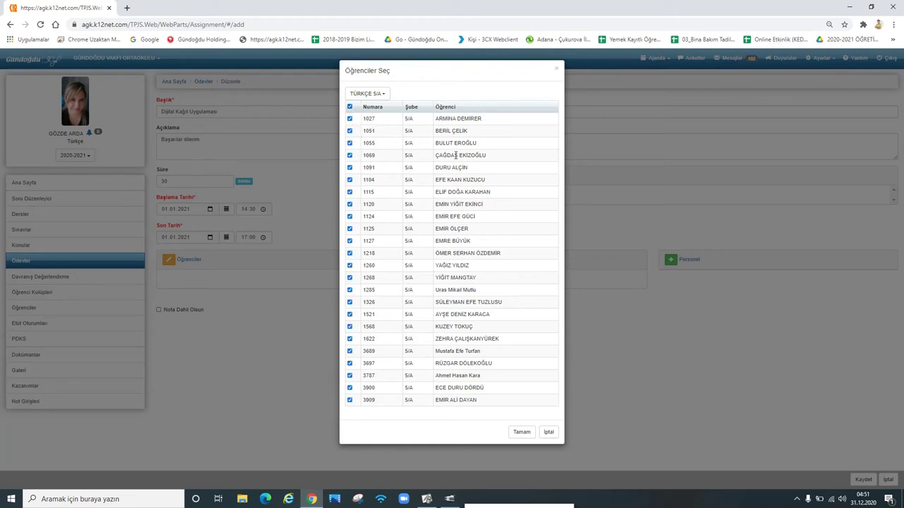
{"action": "left_click", "coordinate": [366, 94]}
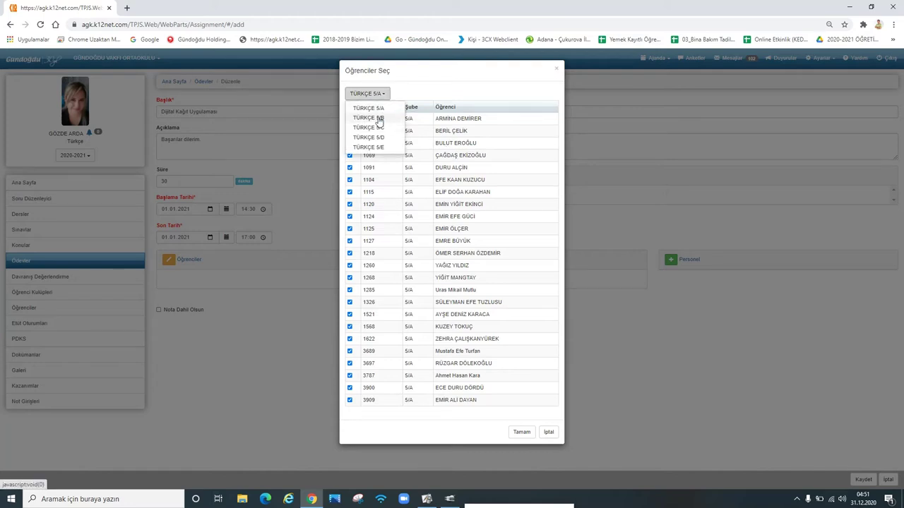
{"action": "left_click", "coordinate": [375, 117]}
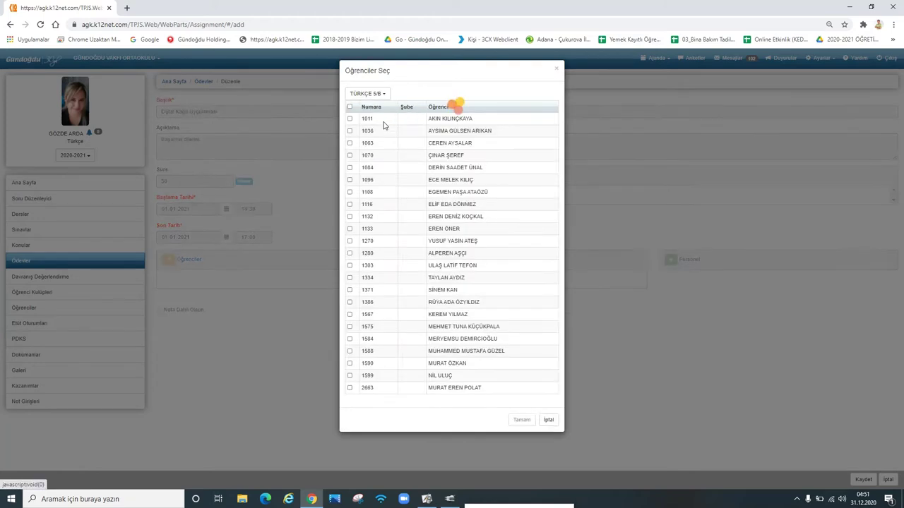
{"action": "left_click", "coordinate": [349, 108]}
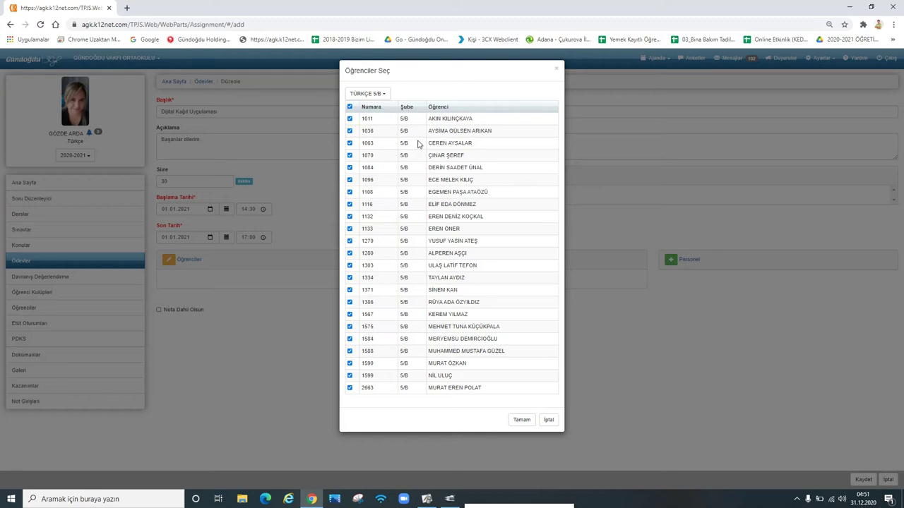
{"action": "left_click", "coordinate": [349, 107]}
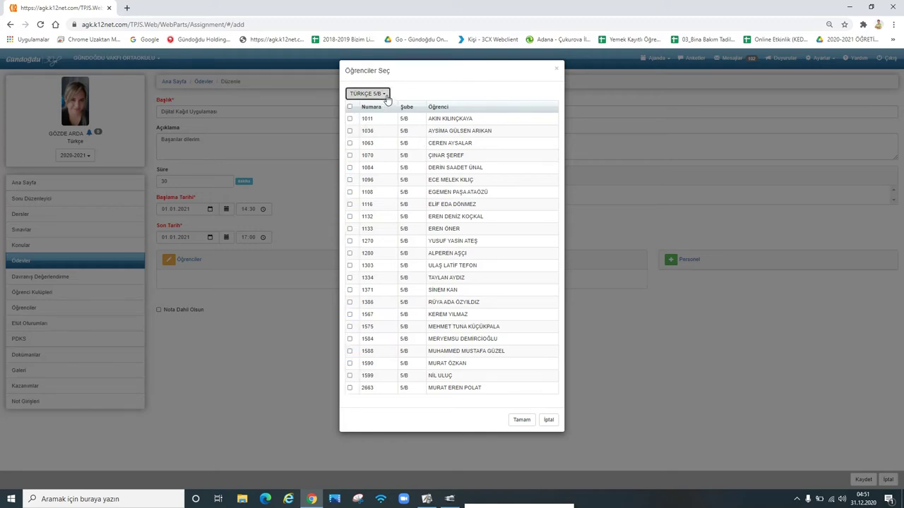
{"action": "left_click", "coordinate": [362, 94]}
{"action": "left_click", "coordinate": [370, 108]}
{"action": "left_click", "coordinate": [350, 106]}
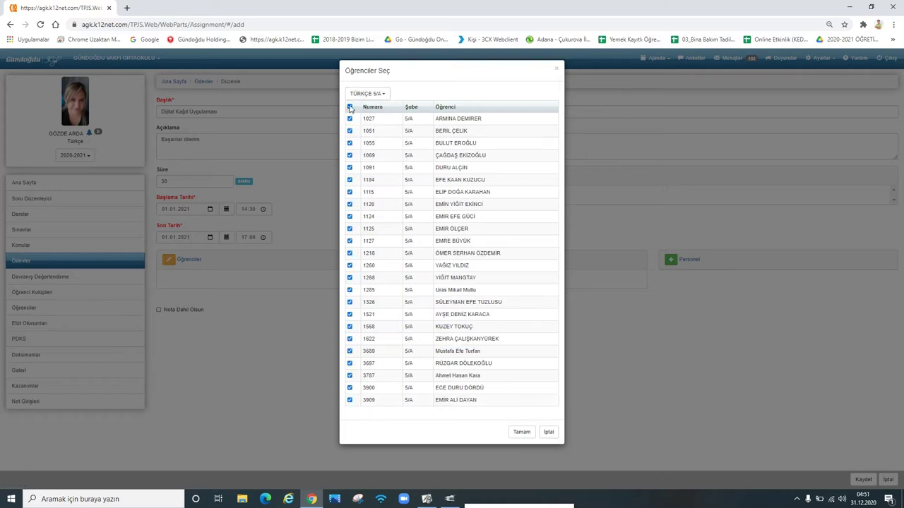
{"action": "left_click", "coordinate": [349, 106]}
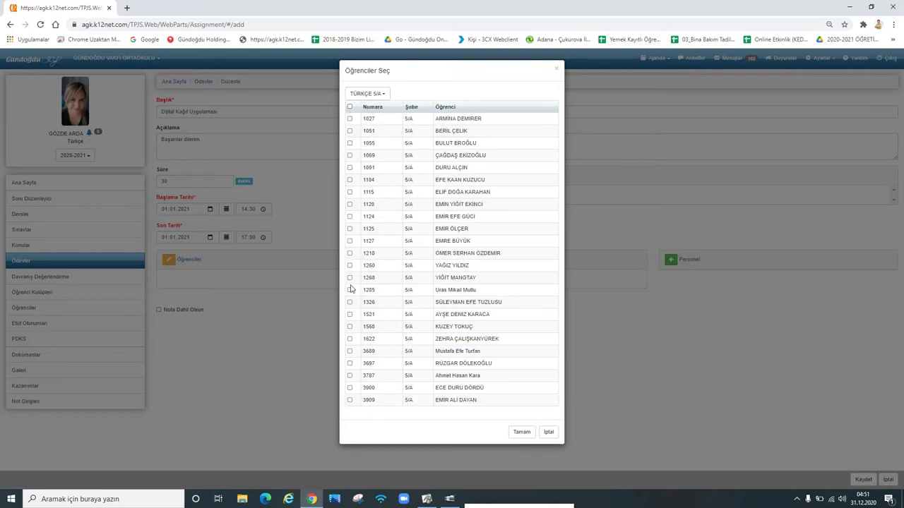
{"action": "left_click", "coordinate": [350, 289]}
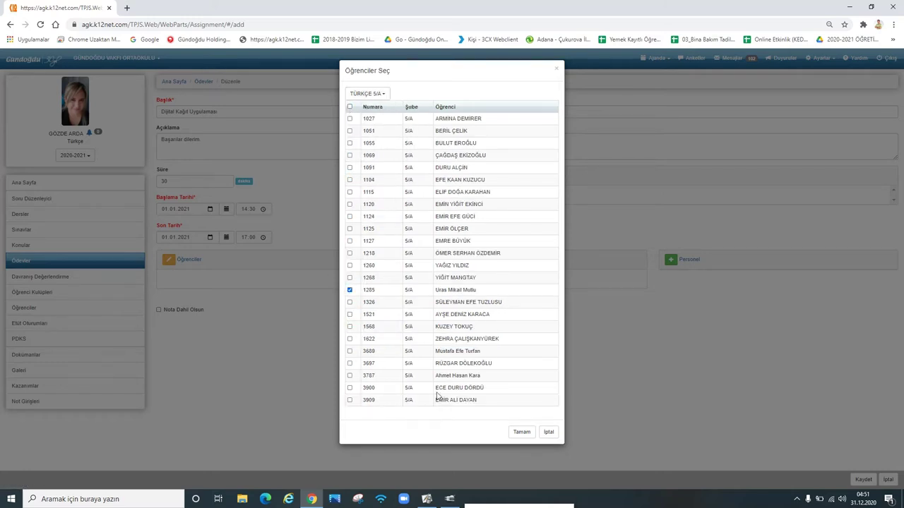
{"action": "left_click", "coordinate": [520, 432]}
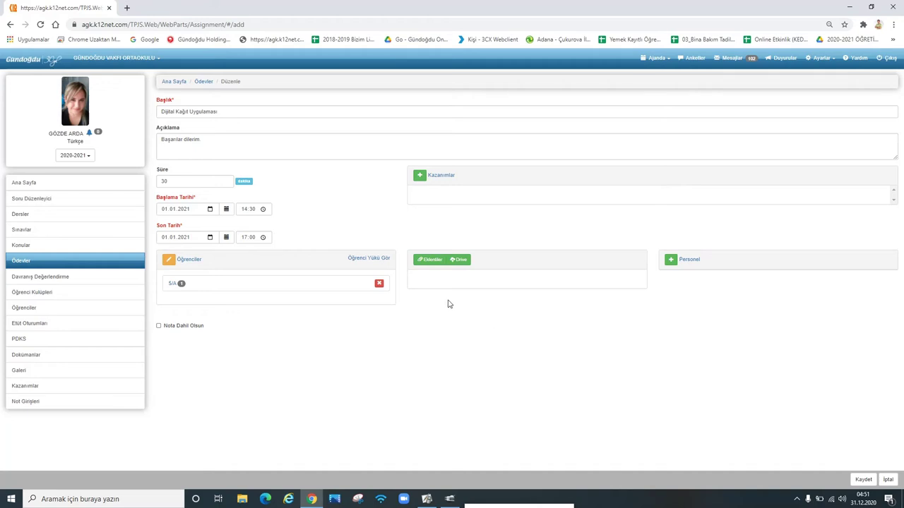
Step: Upload the Desktop PDF 'K12Net Dijital Kağıt Uygulaması Performans Değerlendirme Soruları' as an Eğitsel Kaynak
{"action": "left_click", "coordinate": [431, 261]}
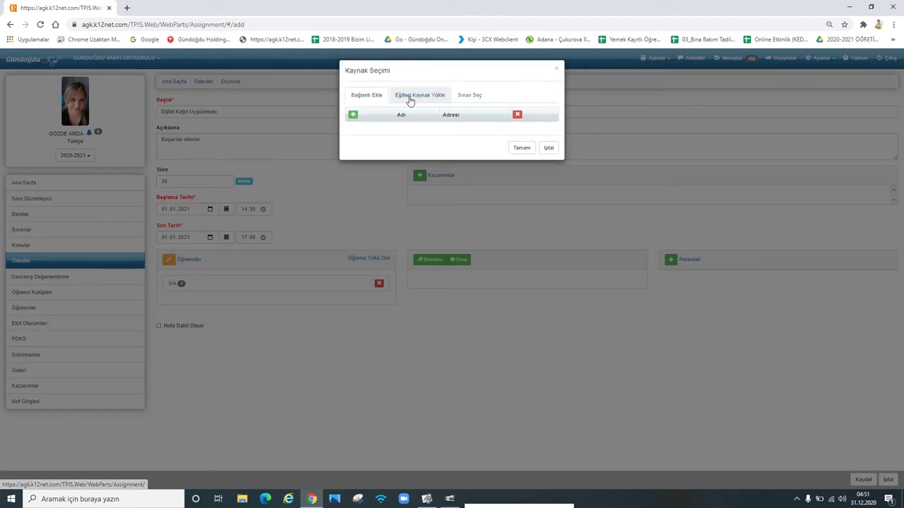
{"action": "left_click", "coordinate": [410, 99]}
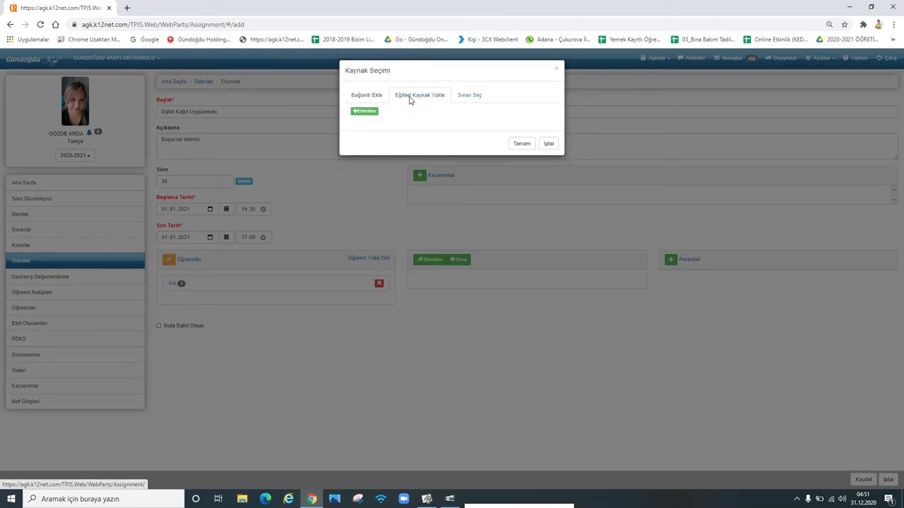
{"action": "left_click", "coordinate": [365, 111]}
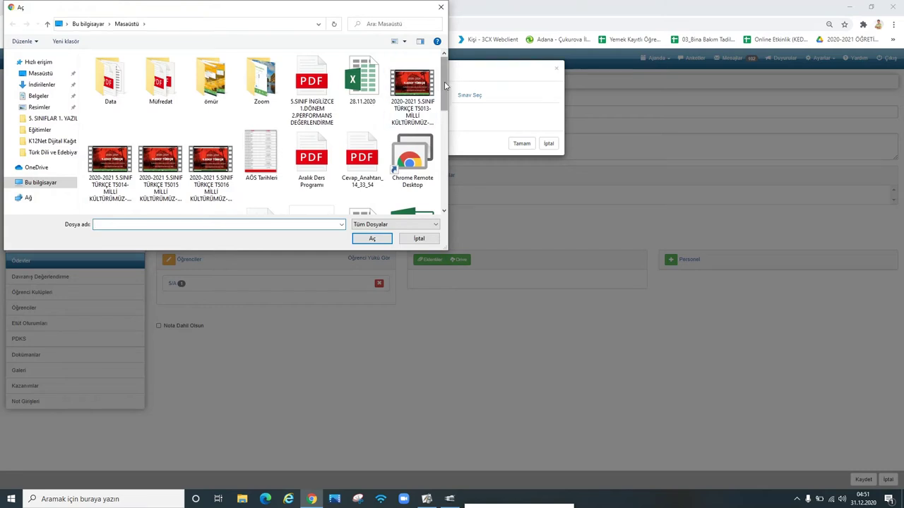
{"action": "left_click_drag", "start_coordinate": [445, 85], "coordinate": [453, 142]}
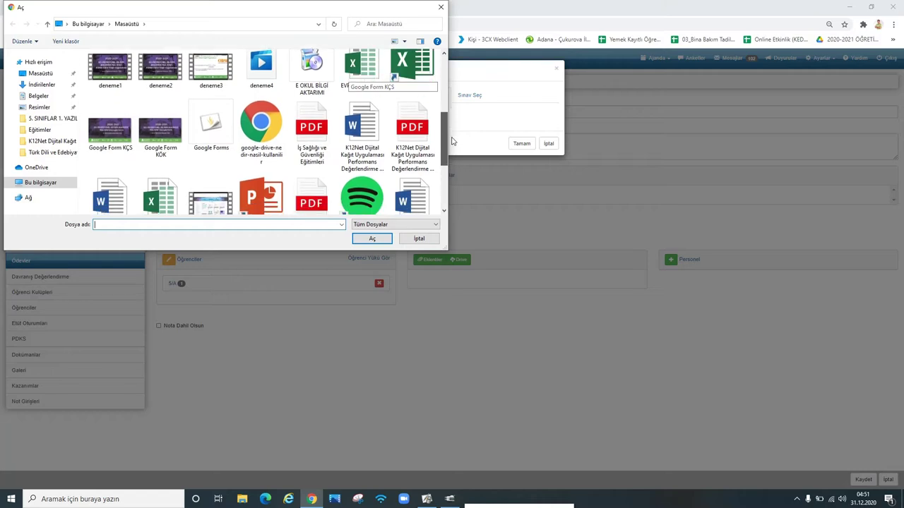
{"action": "left_click", "coordinate": [415, 135]}
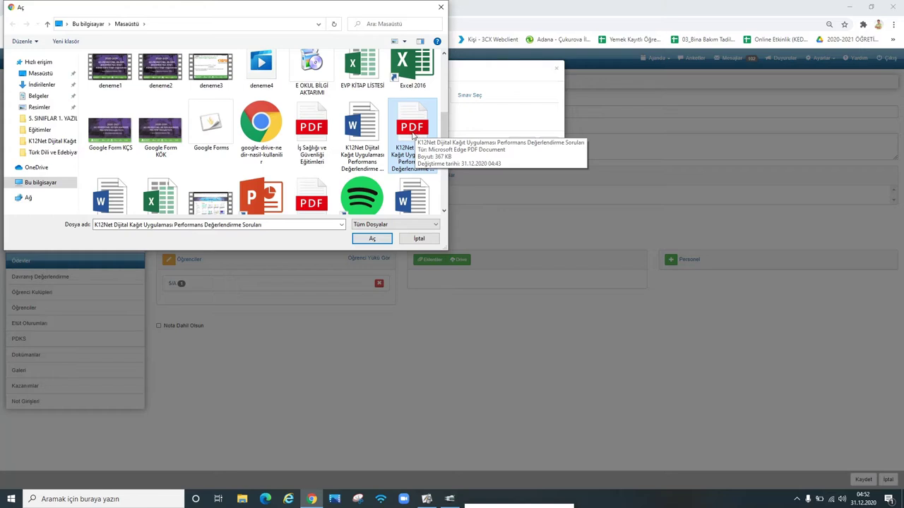
{"action": "left_click", "coordinate": [375, 240]}
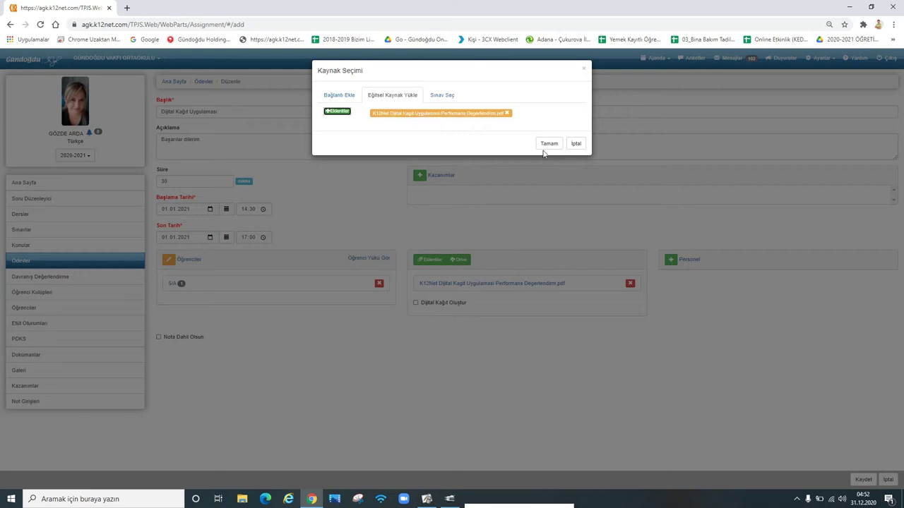
Step: Confirm the attached resource, tick Dijital Kağıt Oluştur, and save the assignment
{"action": "left_click", "coordinate": [545, 146]}
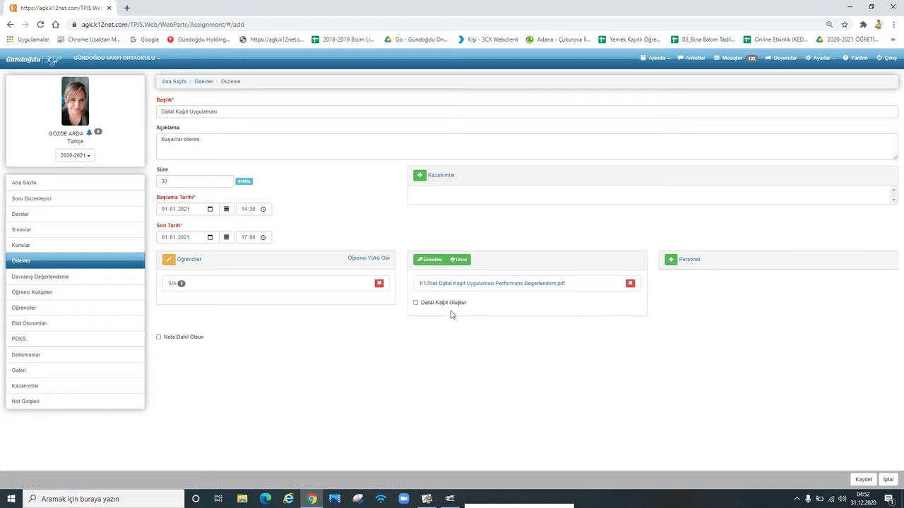
{"action": "left_click", "coordinate": [415, 303]}
{"action": "left_click", "coordinate": [861, 479]}
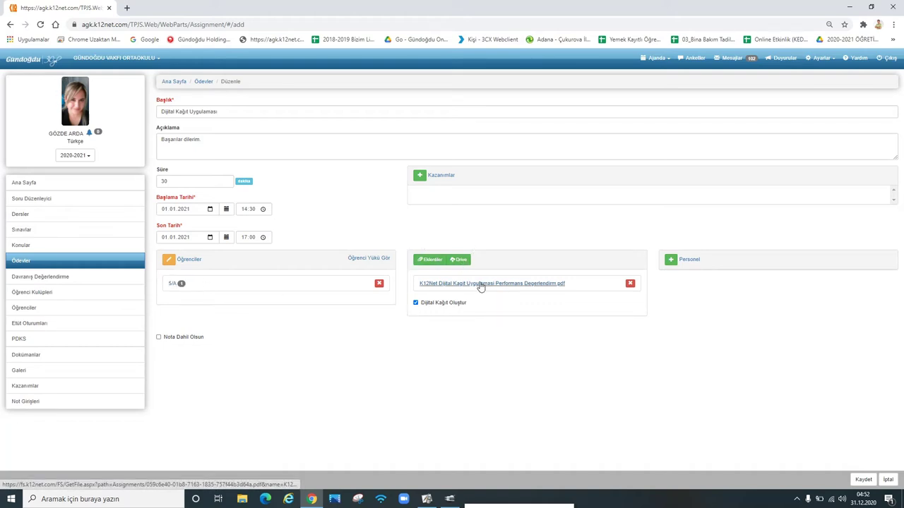
{"action": "left_click", "coordinate": [862, 479]}
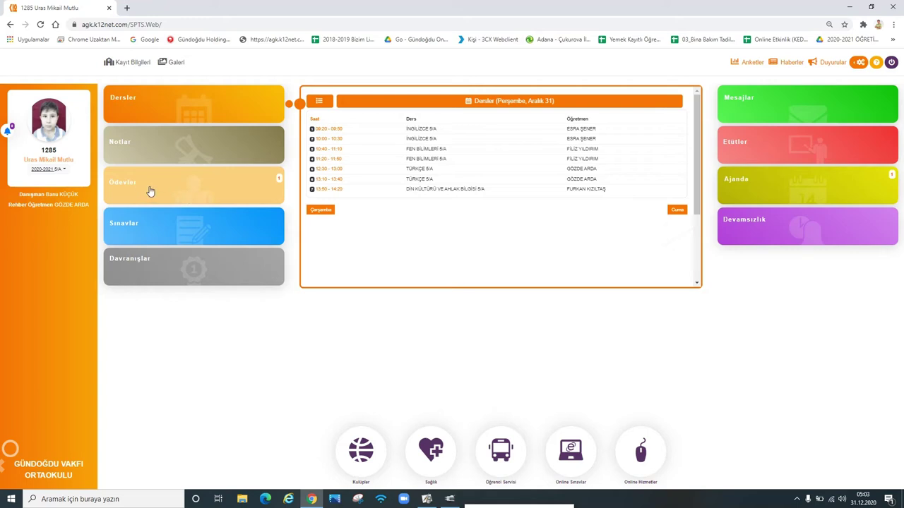
Step: Open Ödevler and select the 'Dijital Kağıt Uygulaması' homework to view its details
{"action": "left_click", "coordinate": [149, 192]}
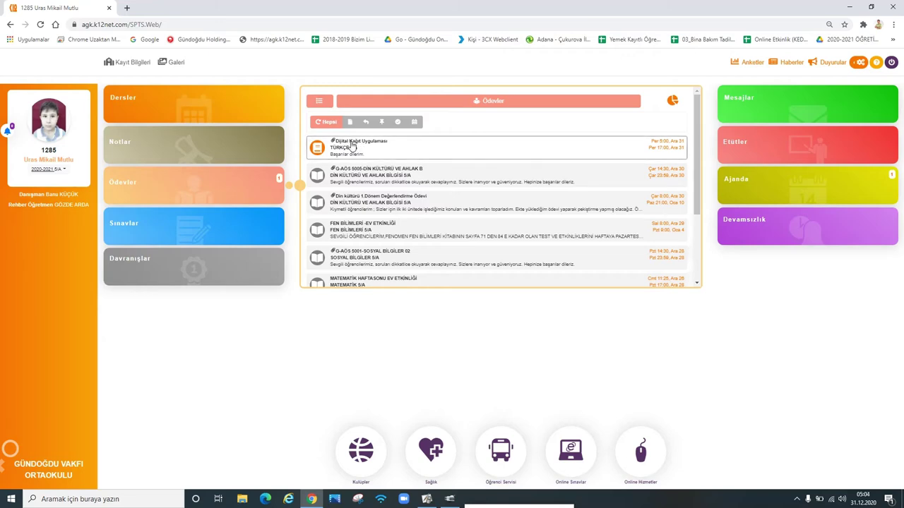
{"action": "left_click", "coordinate": [353, 144]}
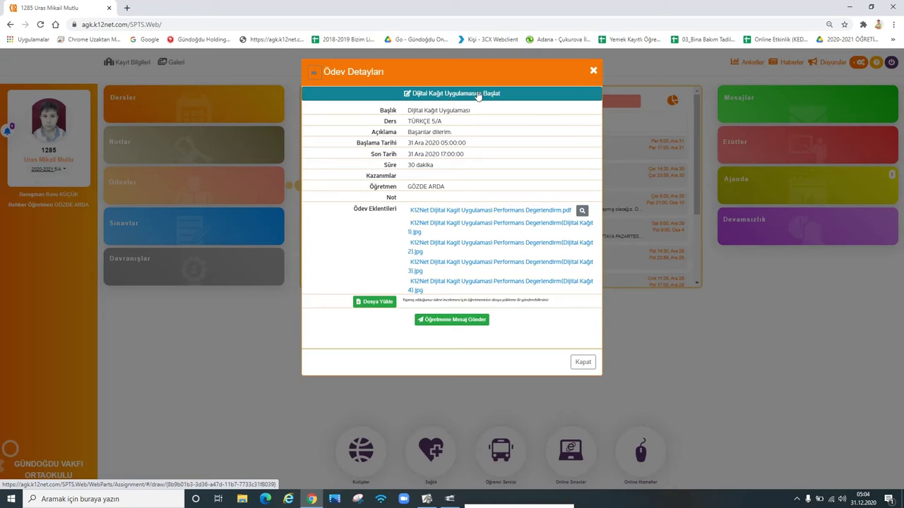
Step: Launch the Dijital Kağıt Uygulaması to open the Çalışma Soruları worksheet
{"action": "left_click", "coordinate": [478, 95]}
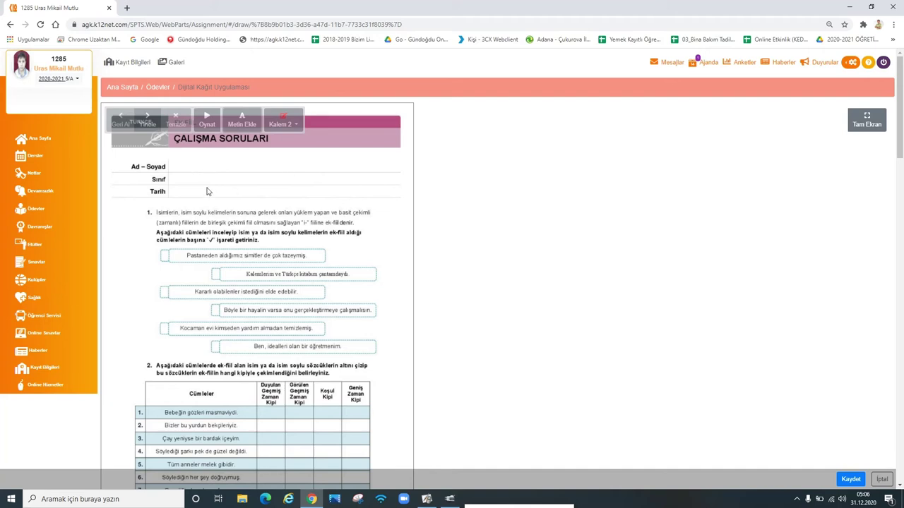
Step: Type the student's full name in a text box beside Ad – Soyad and shorten the box
{"action": "left_click", "coordinate": [181, 160]}
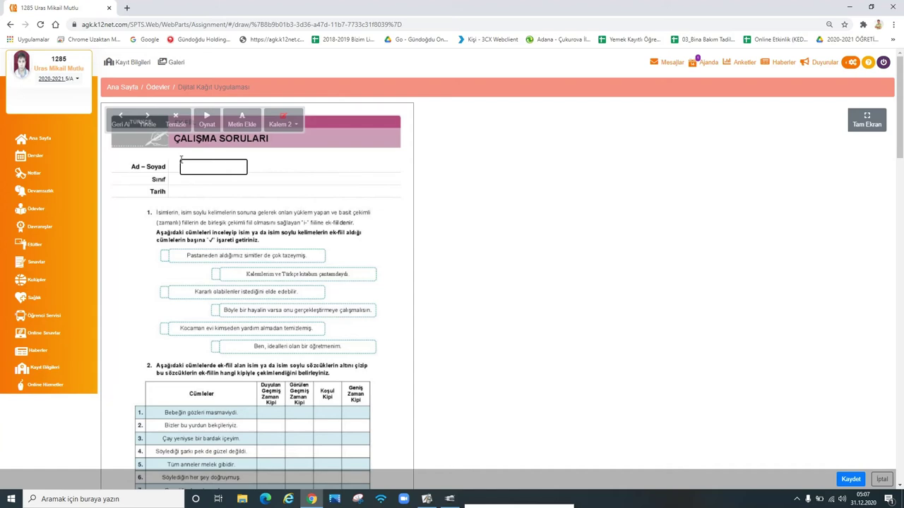
{"action": "left_click", "coordinate": [276, 189]}
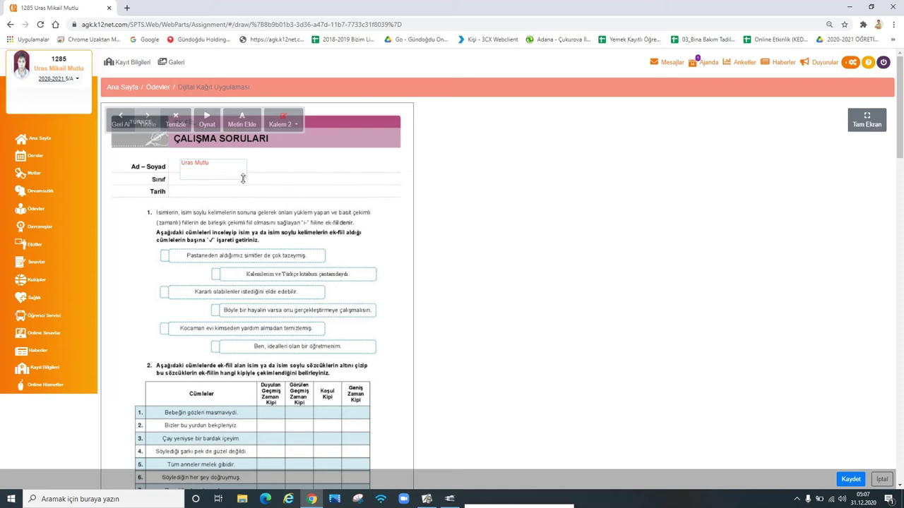
{"action": "left_click_drag", "start_coordinate": [239, 176], "coordinate": [238, 170]}
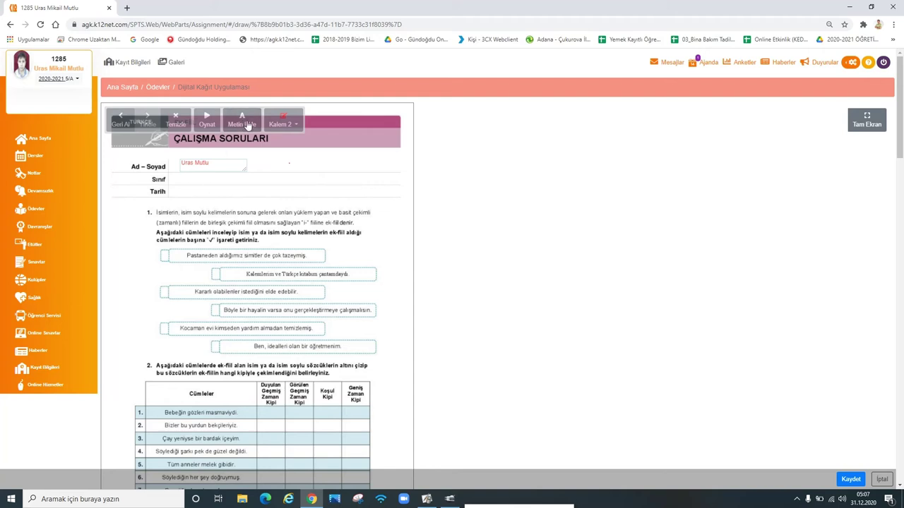
{"action": "left_click", "coordinate": [247, 126]}
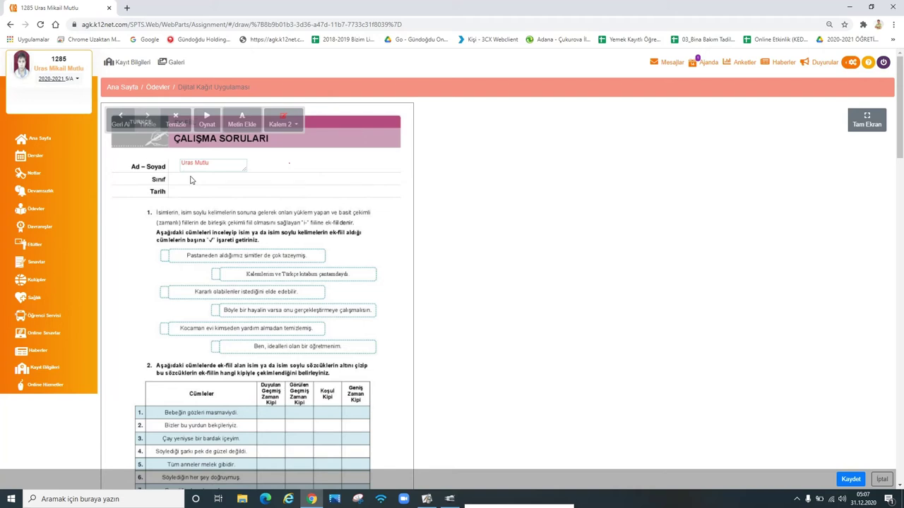
{"action": "left_click", "coordinate": [295, 126]}
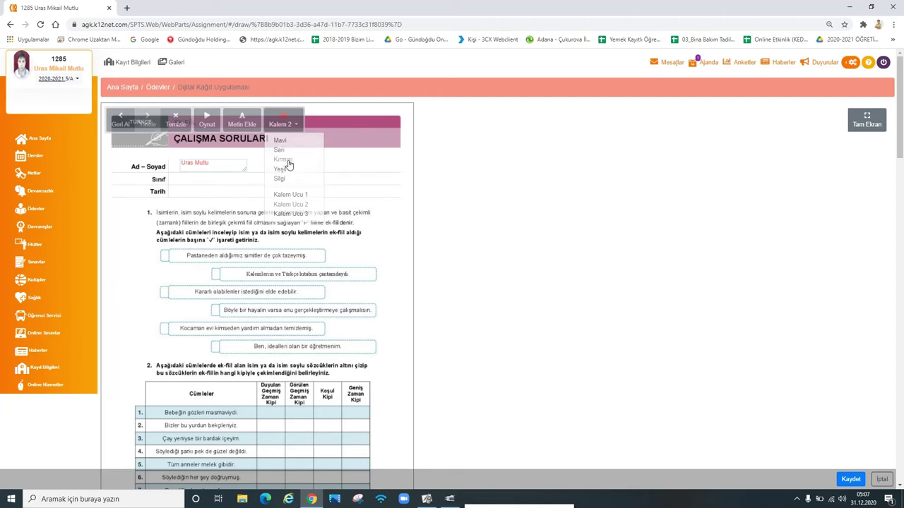
Step: Select the red Kalem 2 pen with a tip size and handwrite '7C' in the Sınıf row
{"action": "left_click", "coordinate": [288, 164]}
{"action": "left_click", "coordinate": [291, 128]}
{"action": "left_click", "coordinate": [288, 209]}
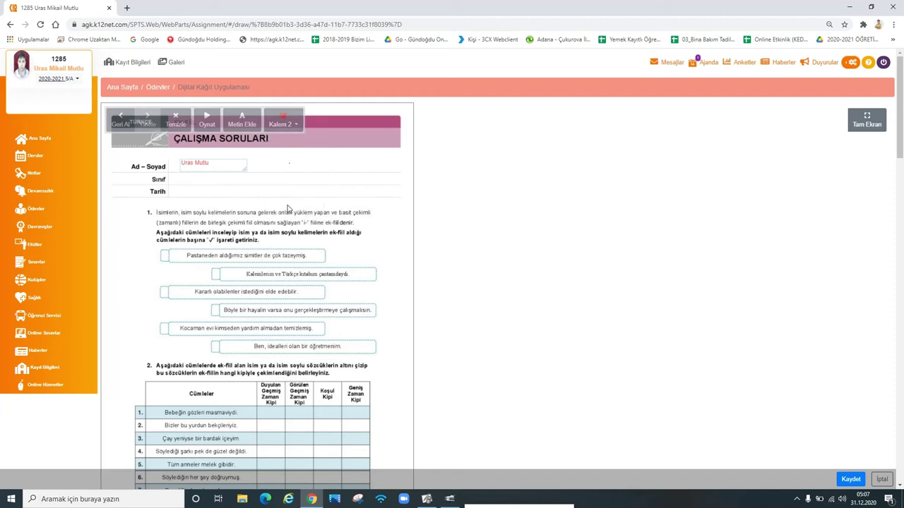
{"action": "left_click", "coordinate": [188, 178]}
{"action": "left_click", "coordinate": [299, 124]}
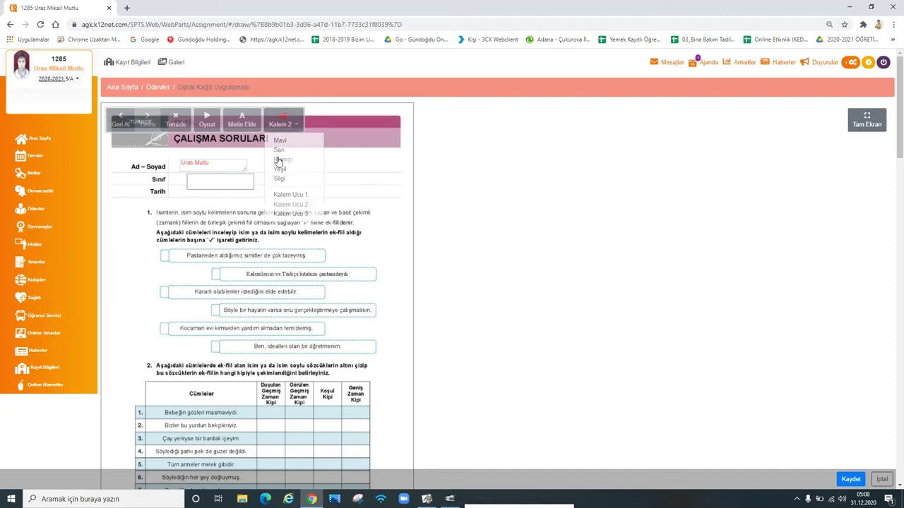
{"action": "left_click", "coordinate": [282, 159]}
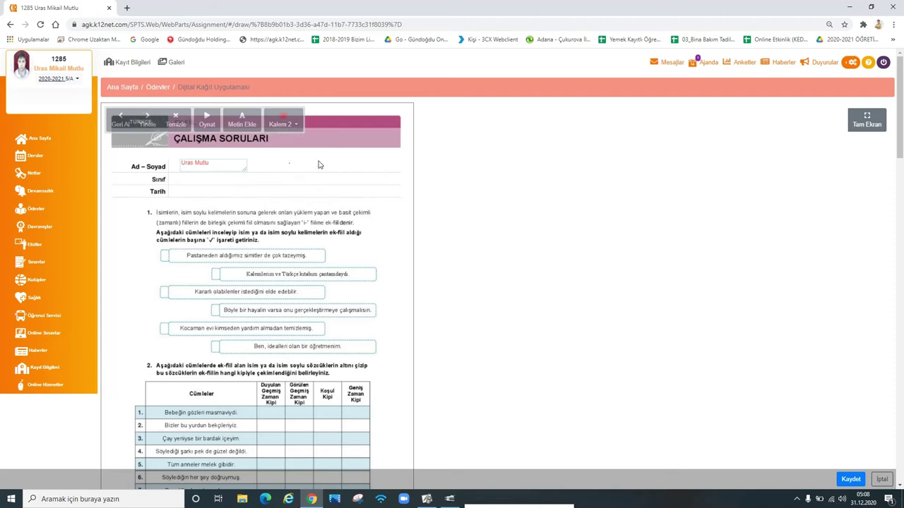
{"action": "left_click", "coordinate": [298, 124]}
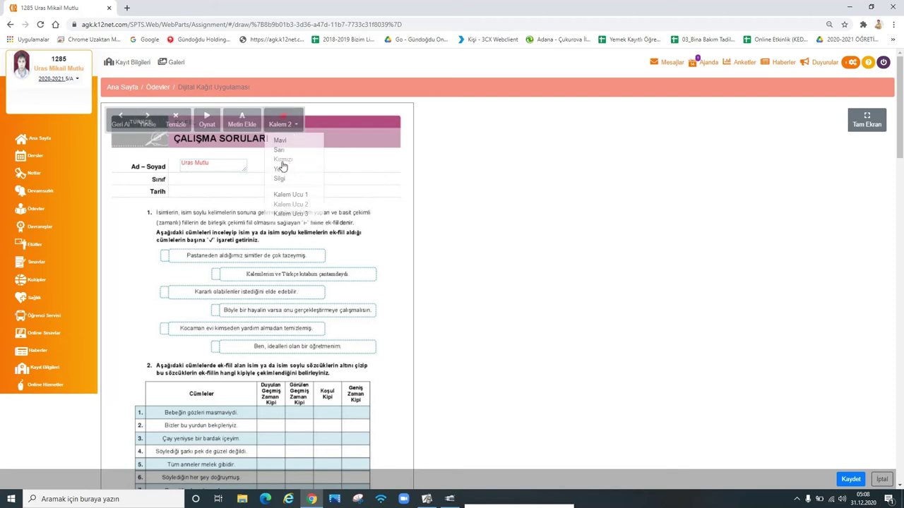
{"action": "left_click", "coordinate": [284, 161]}
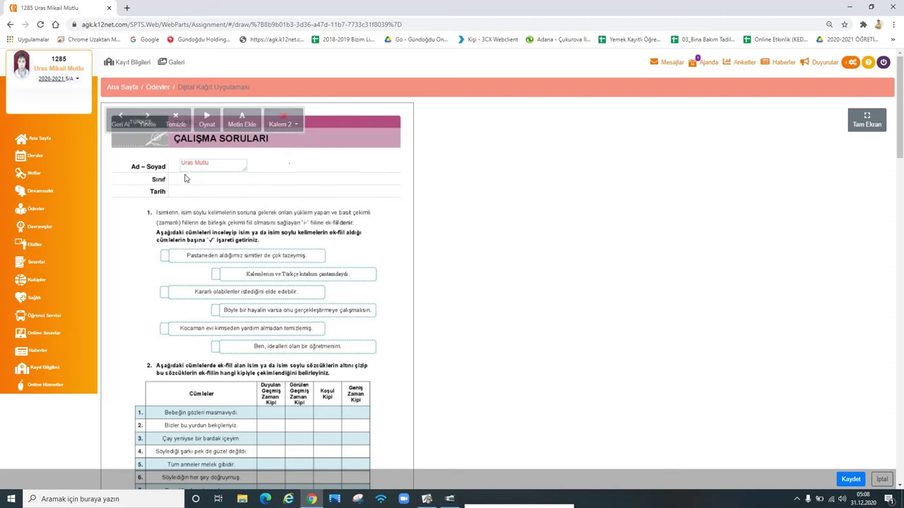
{"action": "left_click_drag", "start_coordinate": [186, 177], "coordinate": [188, 183]}
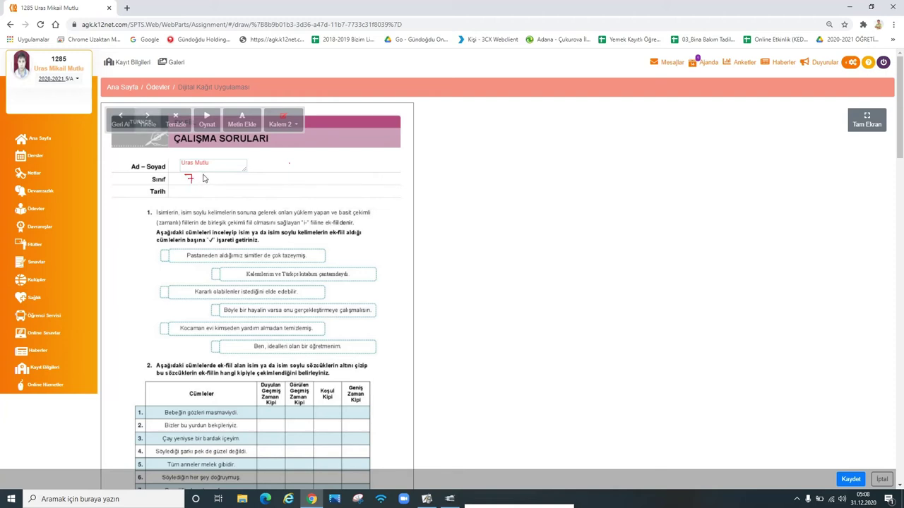
{"action": "mouse_move", "coordinate": [205, 176]}
{"action": "left_mouse_down"}
{"action": "mouse_move", "coordinate": [198, 180]}
{"action": "mouse_move", "coordinate": [206, 182]}
{"action": "left_mouse_up"}
Step: Tick the first two sentences of question 1 in red
{"action": "scroll", "coordinate": [203, 231], "scroll_direction": "down", "scroll_amount": 1}
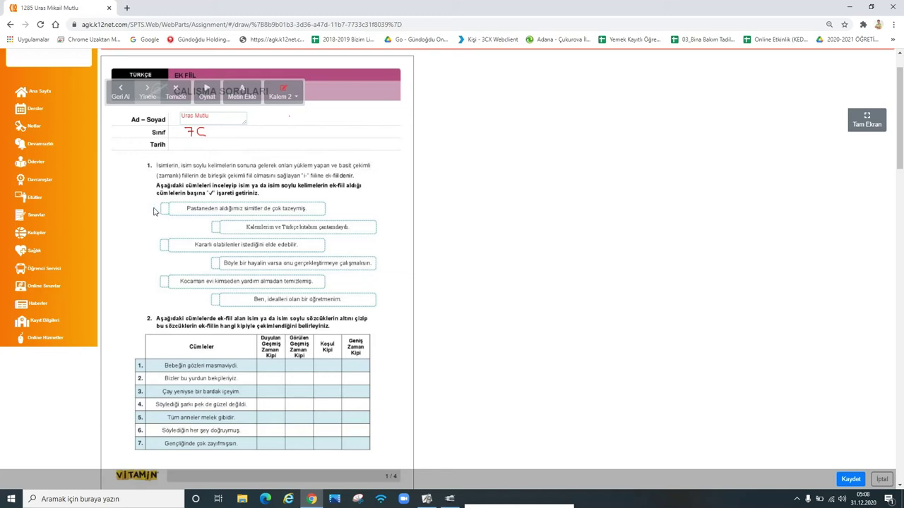
{"action": "left_click_drag", "start_coordinate": [154, 210], "coordinate": [176, 204]}
{"action": "left_click_drag", "start_coordinate": [205, 228], "coordinate": [230, 221]}
Step: Draw a red tick beside 'Kocaman evi kimseden yardım almadan temizlemiş.'
{"action": "scroll", "coordinate": [159, 283], "scroll_direction": "down", "scroll_amount": 1}
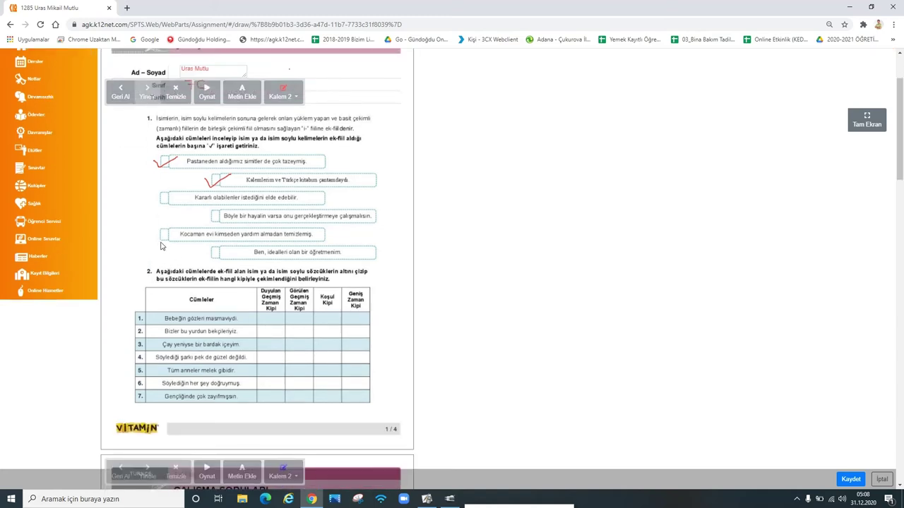
{"action": "left_click_drag", "start_coordinate": [156, 240], "coordinate": [189, 223]}
Step: Erase the tick beside the Kocaman evi sentence with the Silgi
{"action": "left_click", "coordinate": [283, 100]}
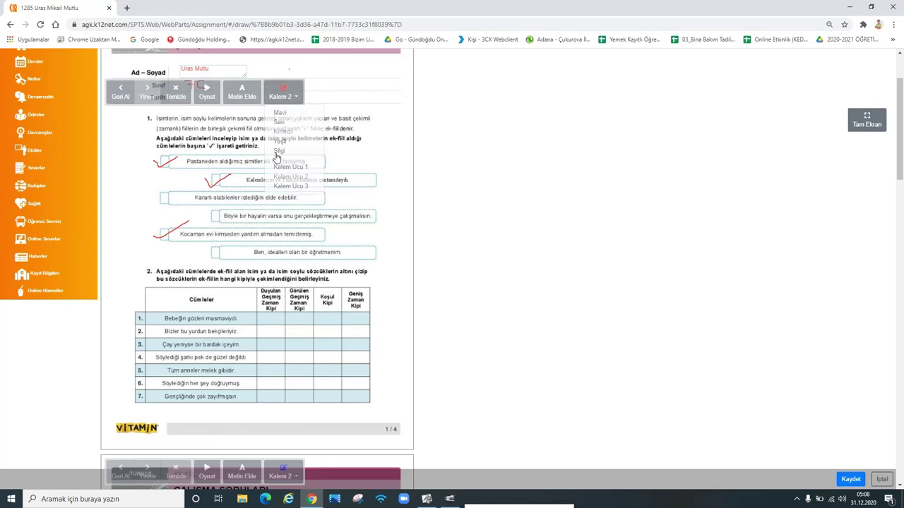
{"action": "left_click", "coordinate": [278, 157]}
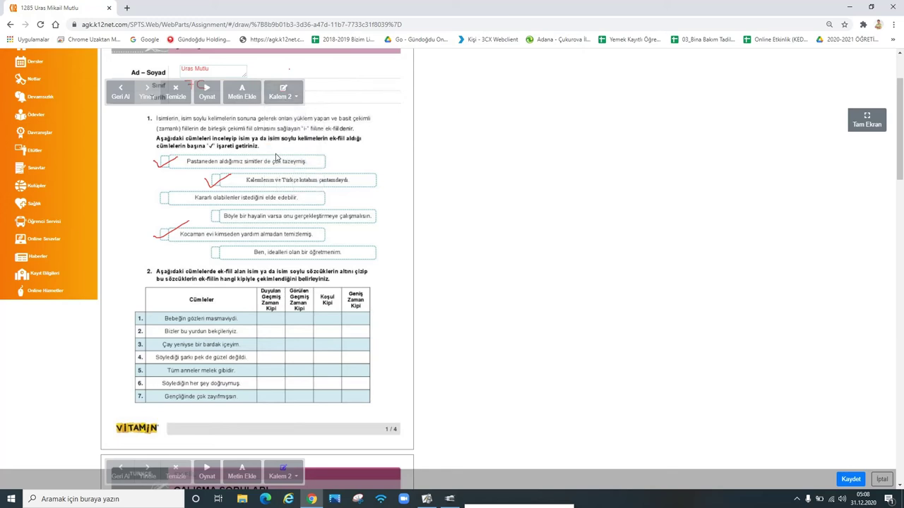
{"action": "left_click", "coordinate": [190, 227]}
Step: Switch back to the red pen and tick the 'Böyle bir hayalin varsa…' sentence
{"action": "left_click", "coordinate": [283, 92]}
{"action": "left_click", "coordinate": [285, 133]}
{"action": "left_click_drag", "start_coordinate": [202, 217], "coordinate": [220, 213]}
Step: Undo the Böyle bir hayalin tick, redo it, then undo it again
{"action": "left_click", "coordinate": [120, 92]}
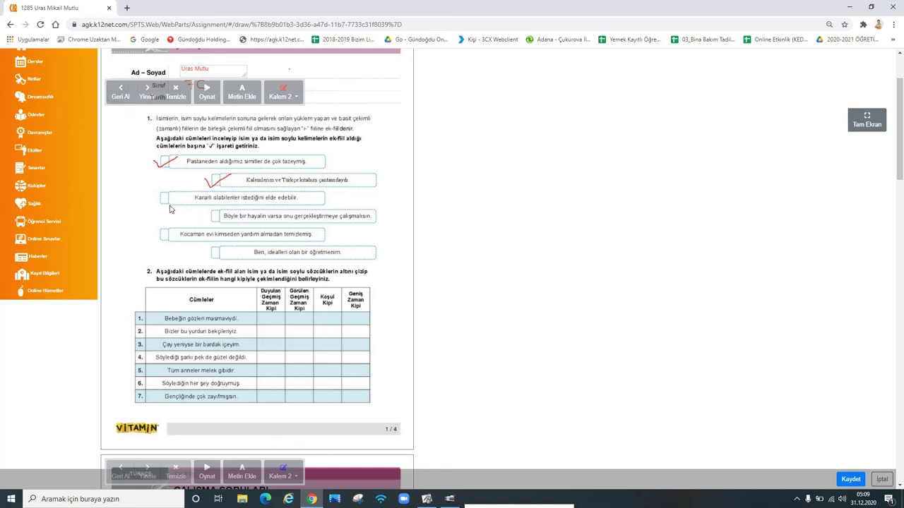
{"action": "left_click", "coordinate": [147, 94]}
{"action": "left_click", "coordinate": [120, 95]}
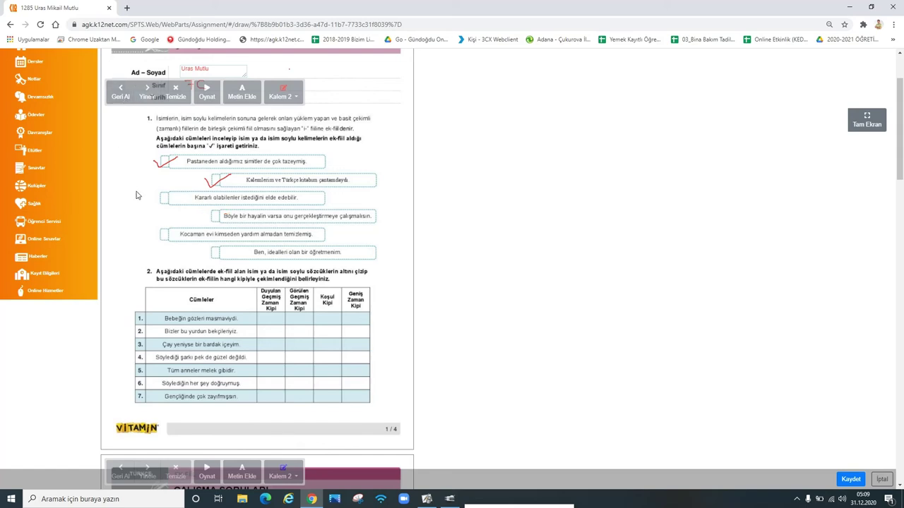